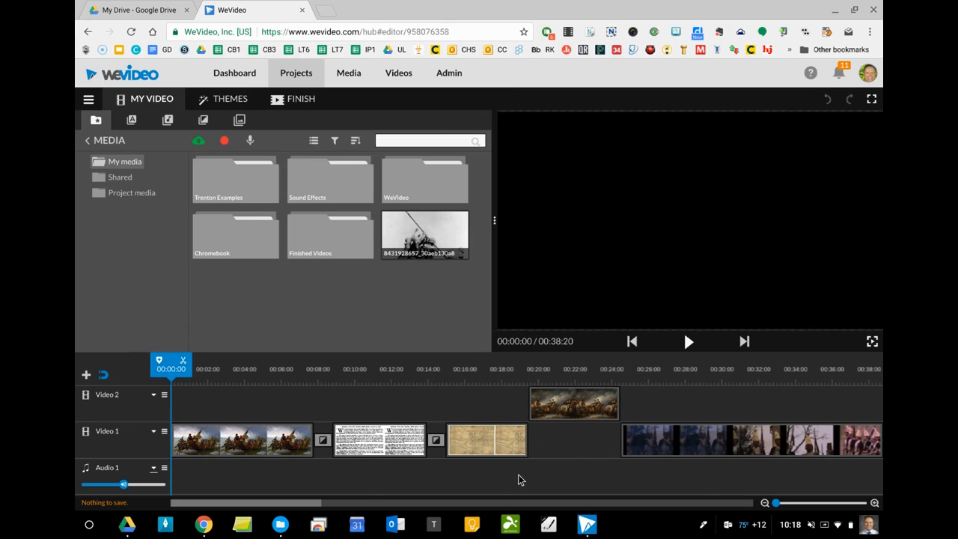
- Return the playhead to the start of the timeline and preview the opening painting clip
{"action": "left_click", "coordinate": [721, 443]}
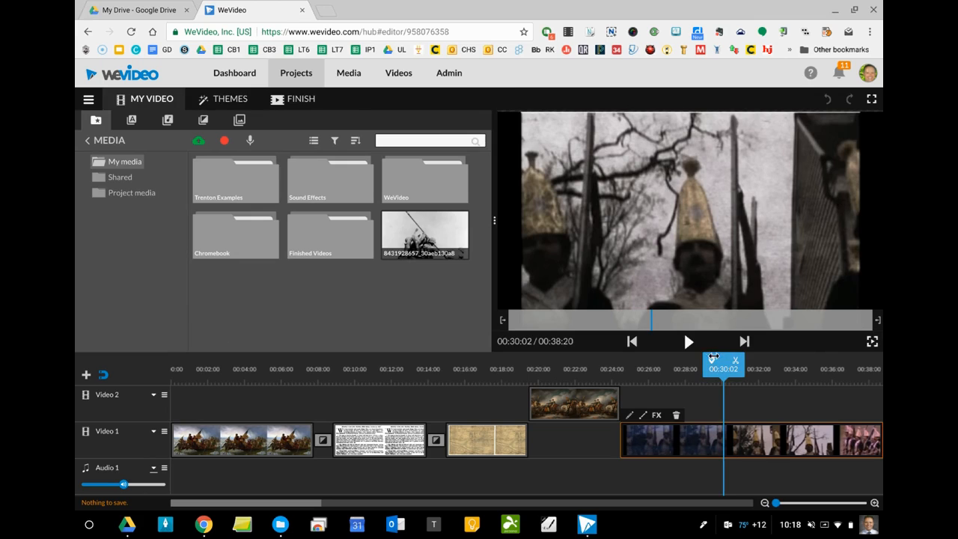
{"action": "left_click", "coordinate": [453, 358]}
{"action": "left_click_drag", "start_coordinate": [393, 367], "coordinate": [151, 385]}
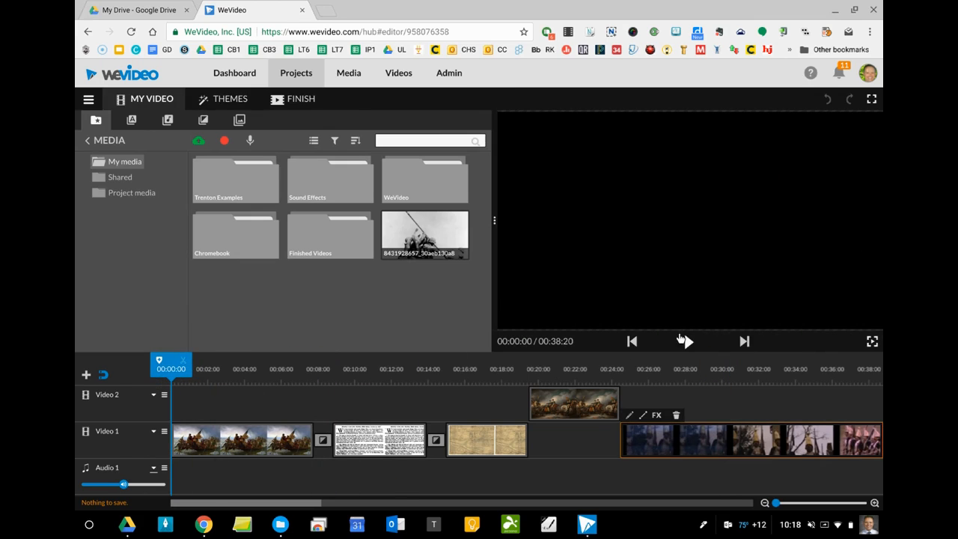
{"action": "left_click", "coordinate": [686, 341]}
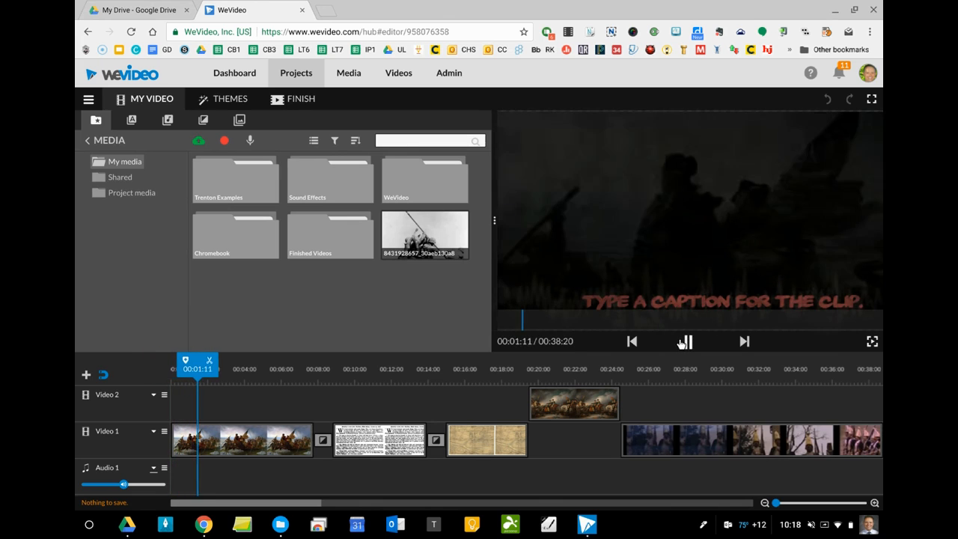
{"action": "left_click", "coordinate": [687, 341]}
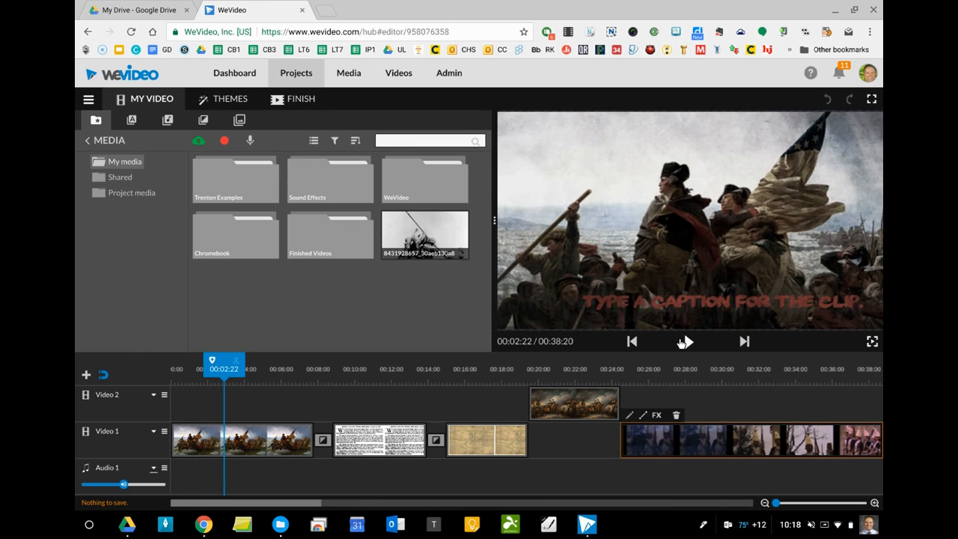
- Add the Water_Splashing sound from the Sound Effects folder to the Audio 1 track at the start of the timeline
{"action": "double_click", "coordinate": [317, 182]}
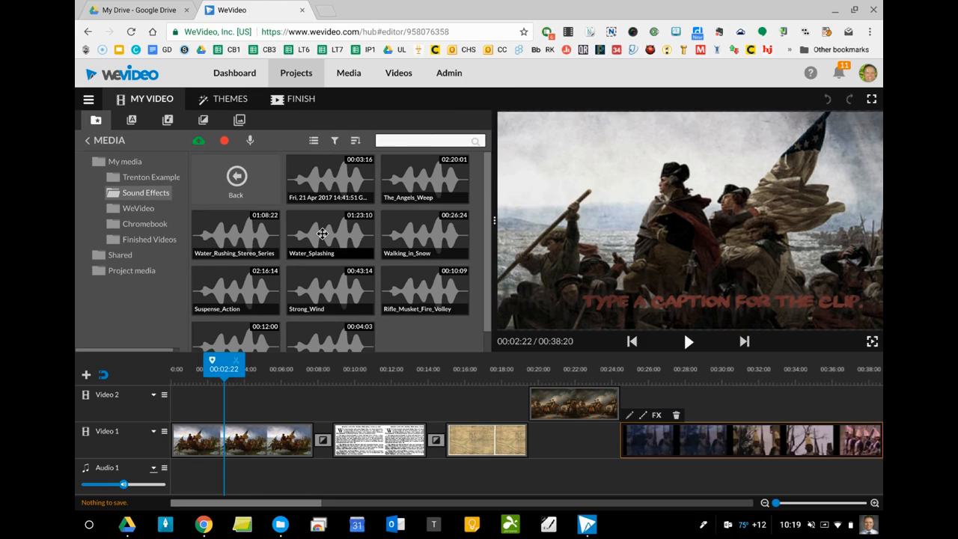
{"action": "left_click_drag", "start_coordinate": [322, 233], "coordinate": [165, 486]}
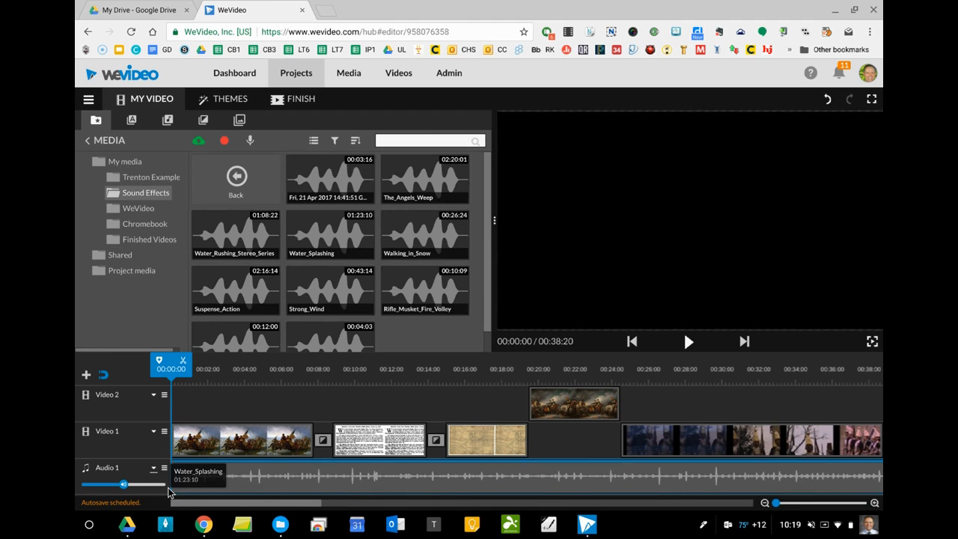
- Raise the system volume and play the opening of the video to hear the water sound
{"action": "key", "text": "XF86AudioRaiseVolume"}
{"action": "key", "text": "XF86AudioRaiseVolume"}
{"action": "key", "text": "XF86AudioRaiseVolume"}
{"action": "key", "text": "XF86AudioRaiseVolume"}
{"action": "key", "text": "XF86AudioRaiseVolume"}
{"action": "key", "text": "XF86AudioRaiseVolume"}
{"action": "key", "text": "XF86AudioRaiseVolume"}
{"action": "key", "text": "XF86AudioRaiseVolume"}
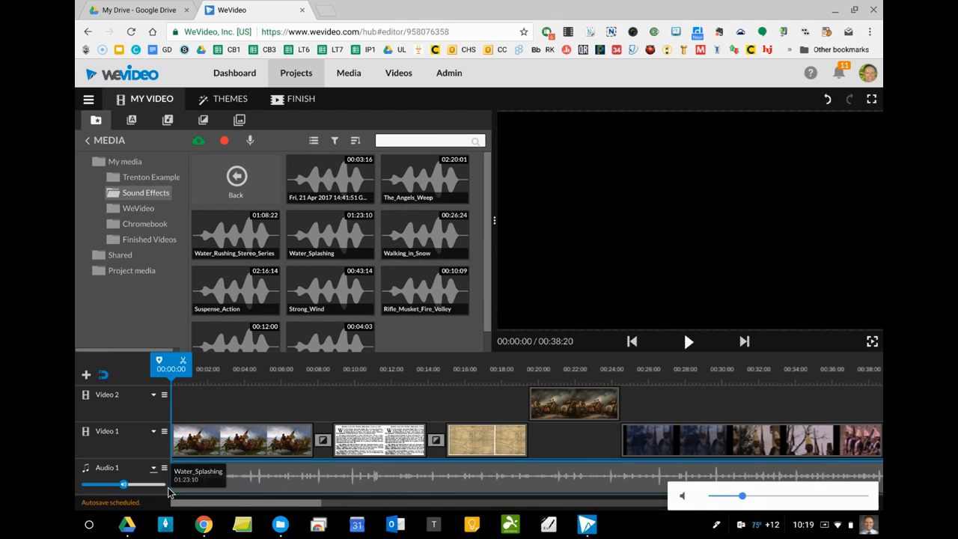
{"action": "key", "text": "XF86AudioRaiseVolume"}
{"action": "key", "text": "XF86AudioRaiseVolume"}
{"action": "key", "text": "XF86AudioRaiseVolume"}
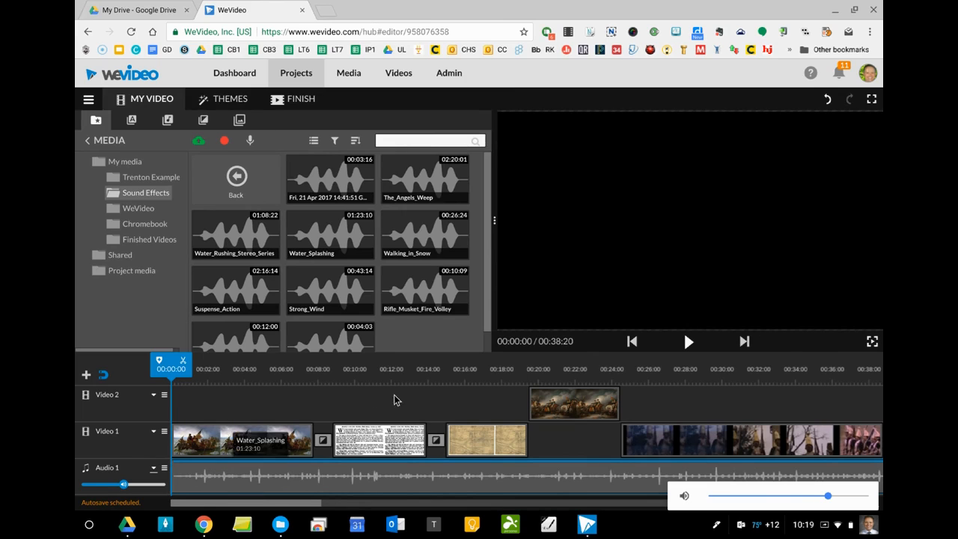
{"action": "left_click", "coordinate": [685, 341]}
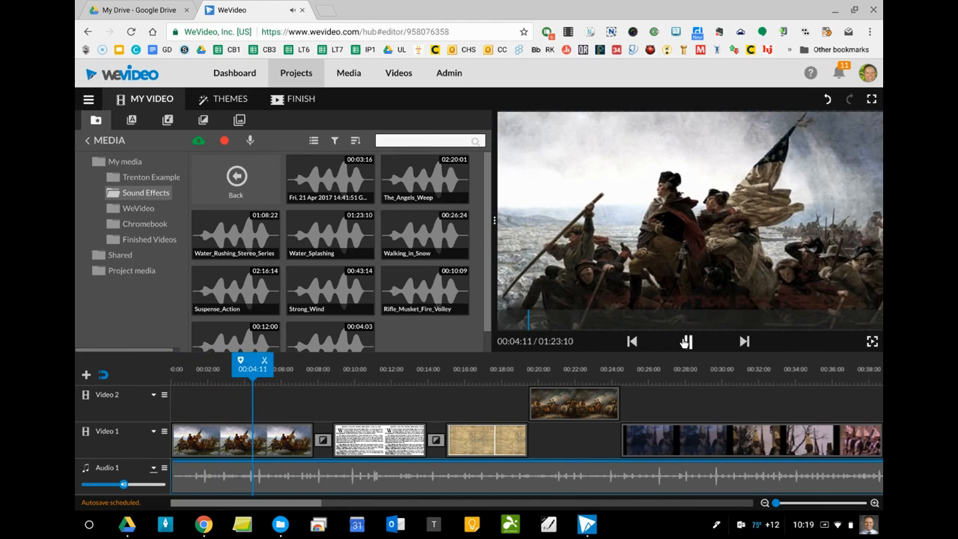
{"action": "key", "text": "XF86AudioRaiseVolume"}
{"action": "key", "text": "XF86AudioRaiseVolume"}
{"action": "key", "text": "XF86AudioRaiseVolume"}
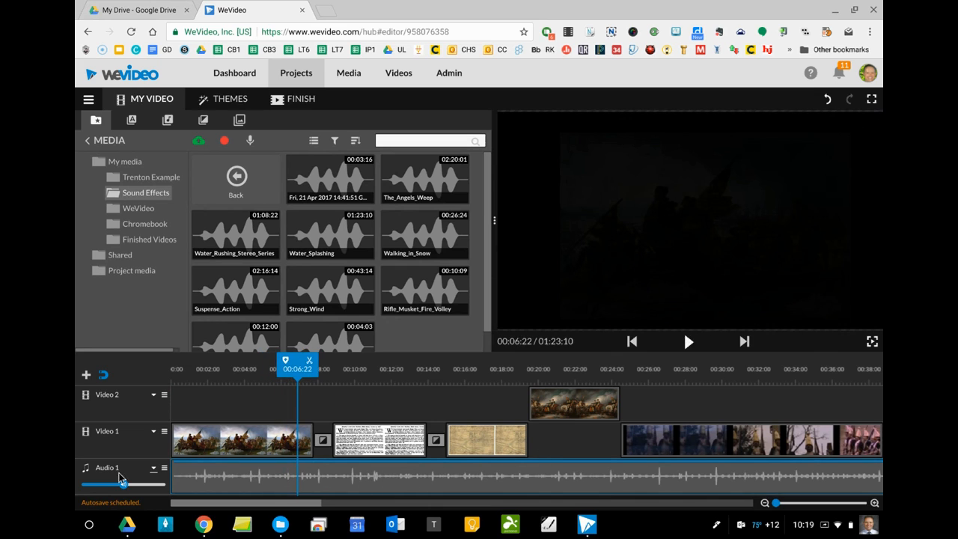
- Rename the Audio 1 track as Sound Effects 01
{"action": "left_click", "coordinate": [106, 468]}
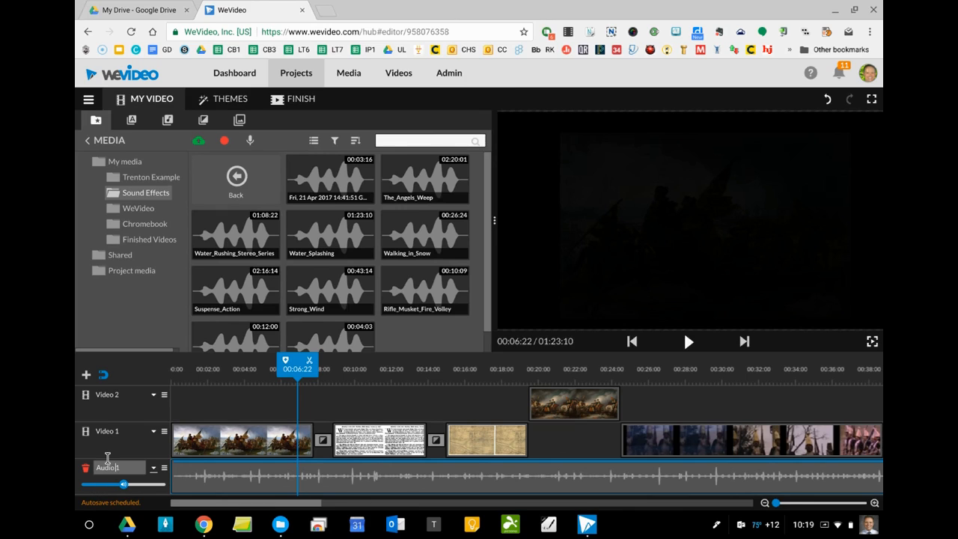
{"action": "key", "text": "BackSpace"}
{"action": "key", "text": "BackSpace"}
{"action": "key", "text": "BackSpace"}
{"action": "key", "text": "BackSpace"}
{"action": "type", "text": "Sound Effects 01"}
{"action": "left_click", "coordinate": [134, 407]}
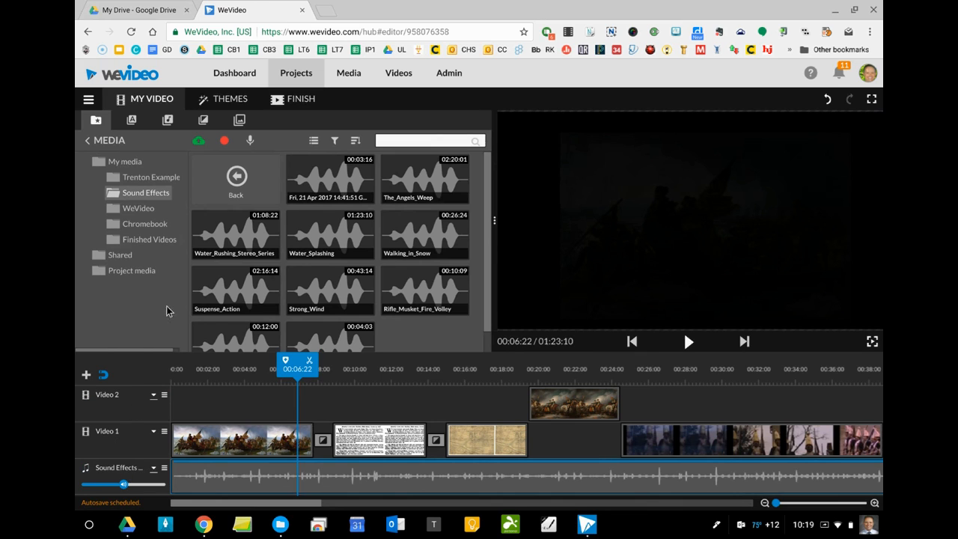
- Trim the end of the Water_Splashing clip to 00:07:20 so it matches the first painting clip
{"action": "left_click_drag", "start_coordinate": [289, 503], "coordinate": [243, 504]}
{"action": "left_click", "coordinate": [763, 503]}
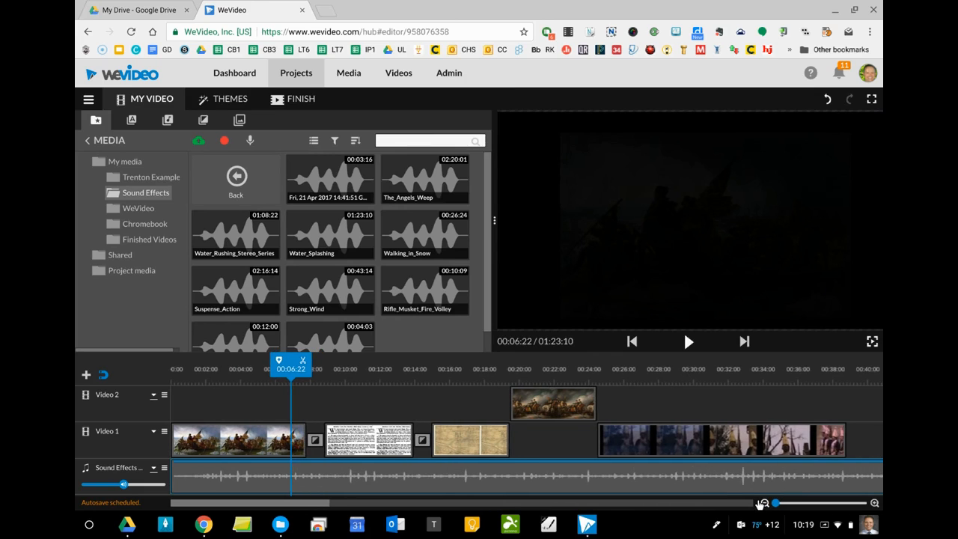
{"action": "left_click", "coordinate": [763, 503]}
{"action": "left_click", "coordinate": [763, 503]}
{"action": "left_click", "coordinate": [763, 503]}
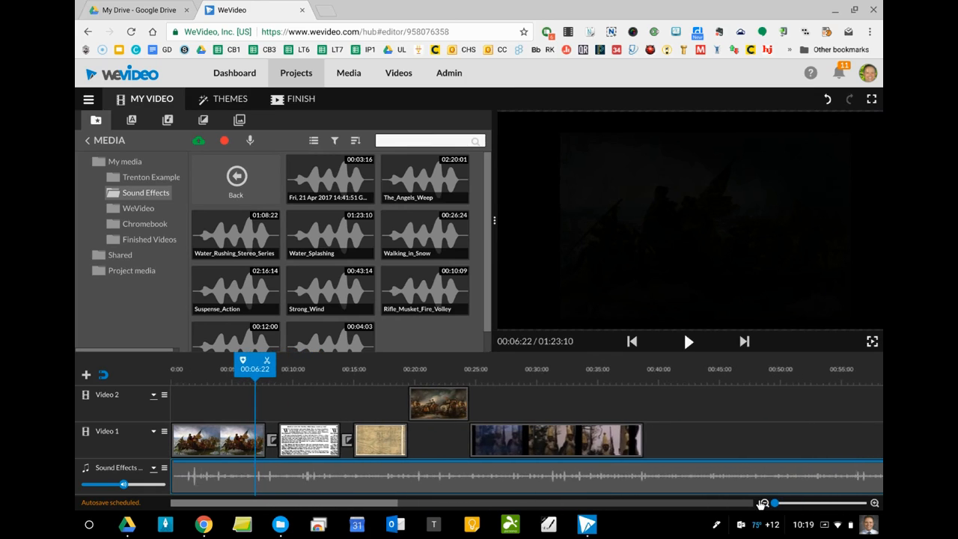
{"action": "left_click", "coordinate": [763, 503]}
{"action": "left_click", "coordinate": [763, 503]}
{"action": "left_click", "coordinate": [763, 503]}
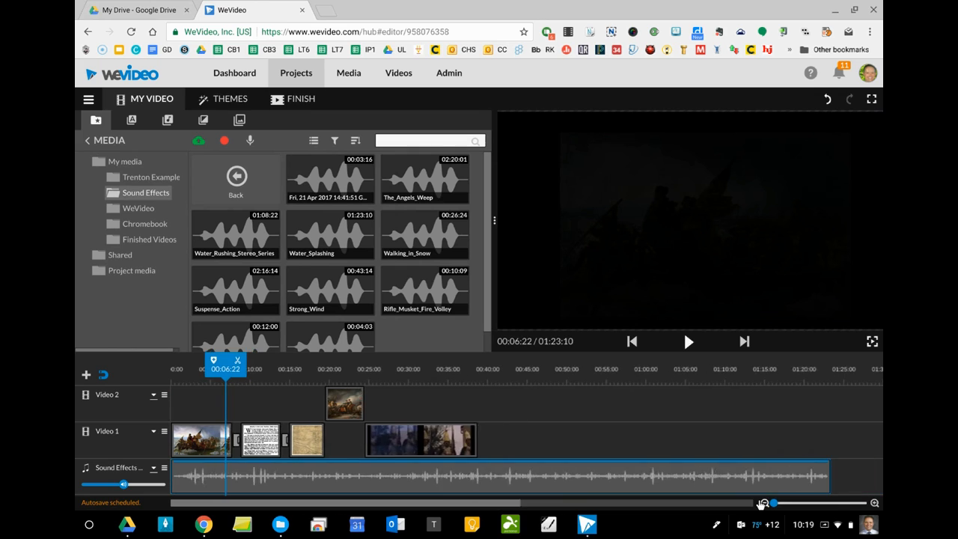
{"action": "left_click", "coordinate": [762, 503]}
{"action": "left_click", "coordinate": [763, 503]}
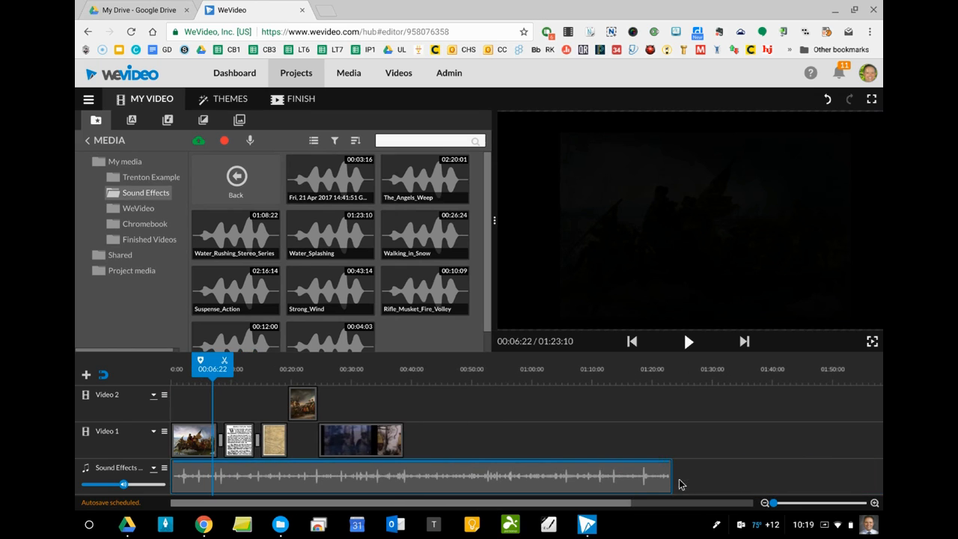
{"action": "left_click_drag", "start_coordinate": [667, 477], "coordinate": [661, 472]}
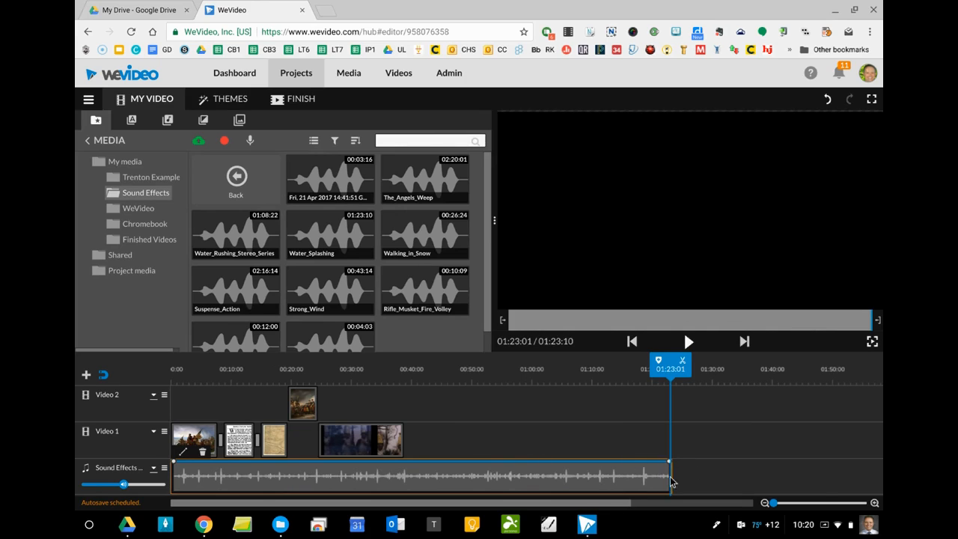
{"action": "left_click_drag", "start_coordinate": [662, 472], "coordinate": [208, 473]}
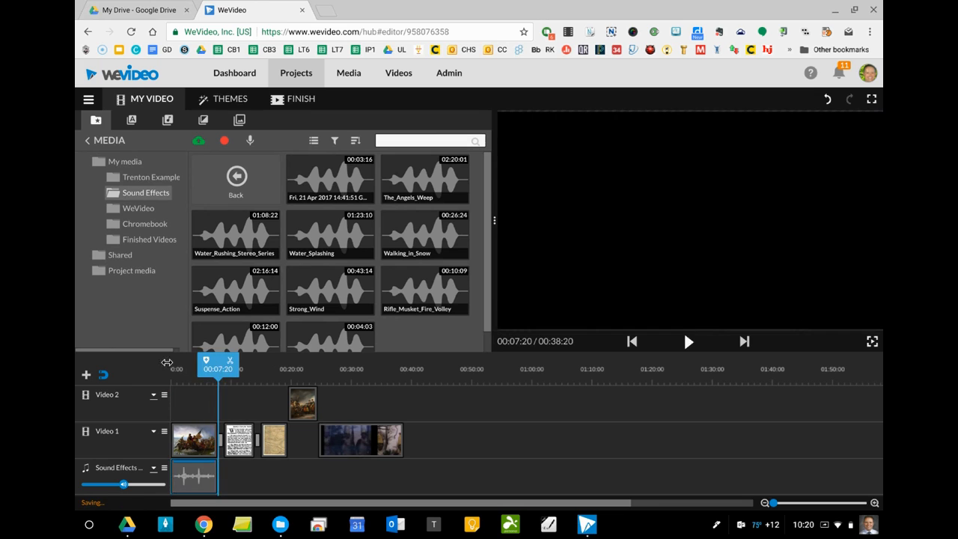
- Play the video from the start to check the trimmed water sound under the first painting
{"action": "left_click", "coordinate": [166, 362]}
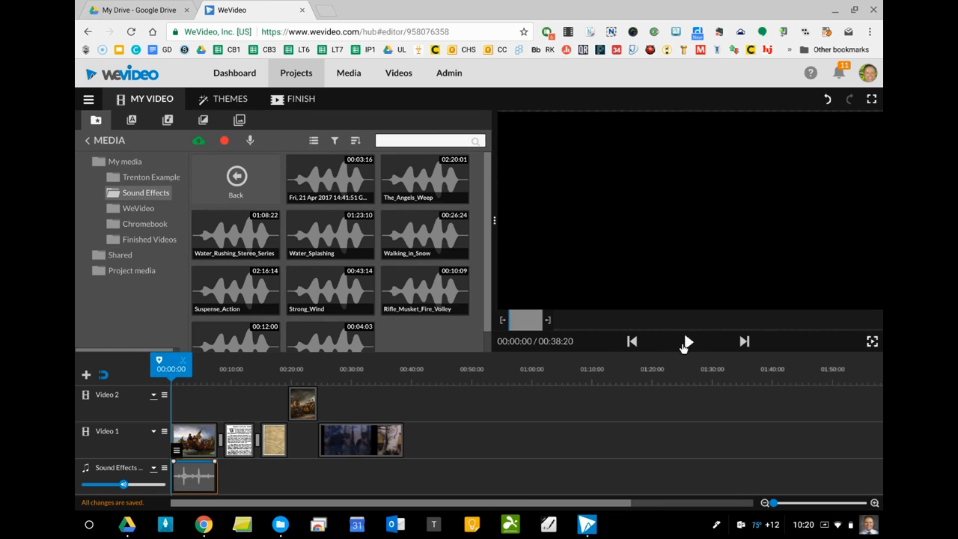
{"action": "left_click", "coordinate": [687, 342]}
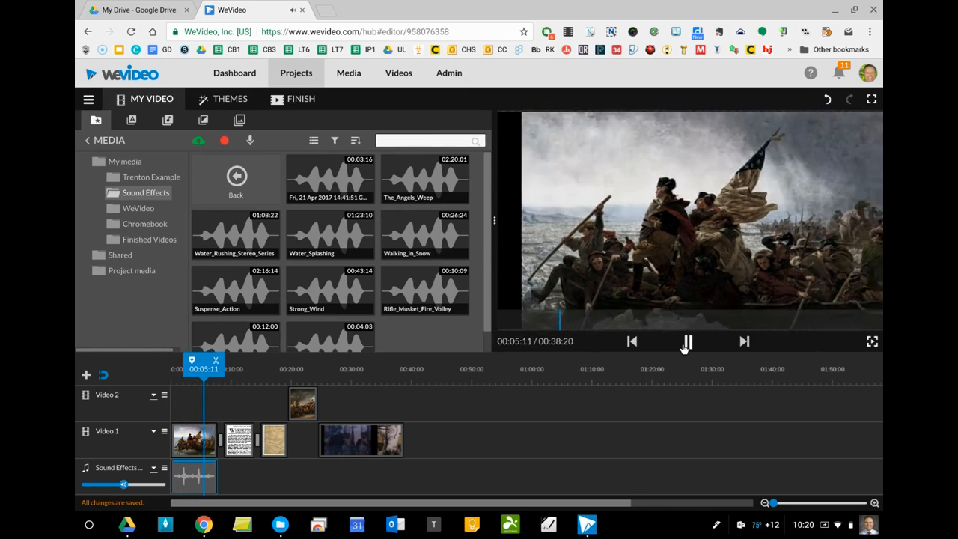
{"action": "left_click", "coordinate": [686, 342]}
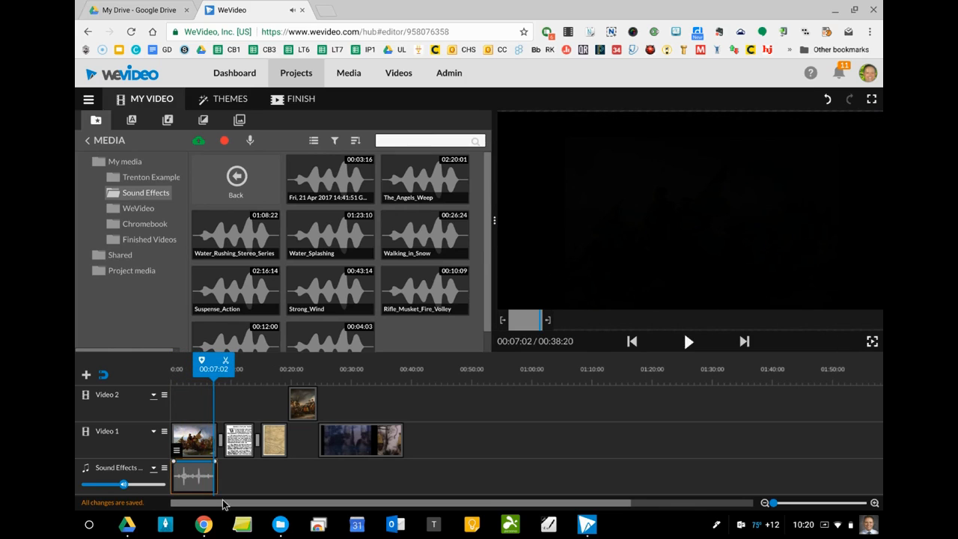
- Extend the end of the Water_Splashing clip to about 00:22:08
{"action": "left_click", "coordinate": [209, 473]}
{"action": "left_click_drag", "start_coordinate": [209, 473], "coordinate": [303, 473]}
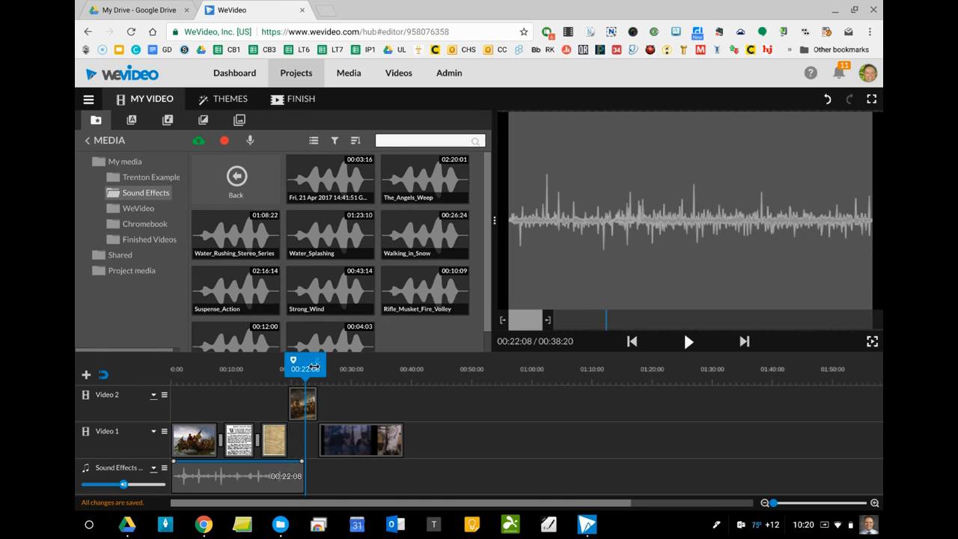
- Split the Water_Splashing clip at 00:07:14 and delete the part after the cut
{"action": "left_click_drag", "start_coordinate": [314, 366], "coordinate": [210, 368]}
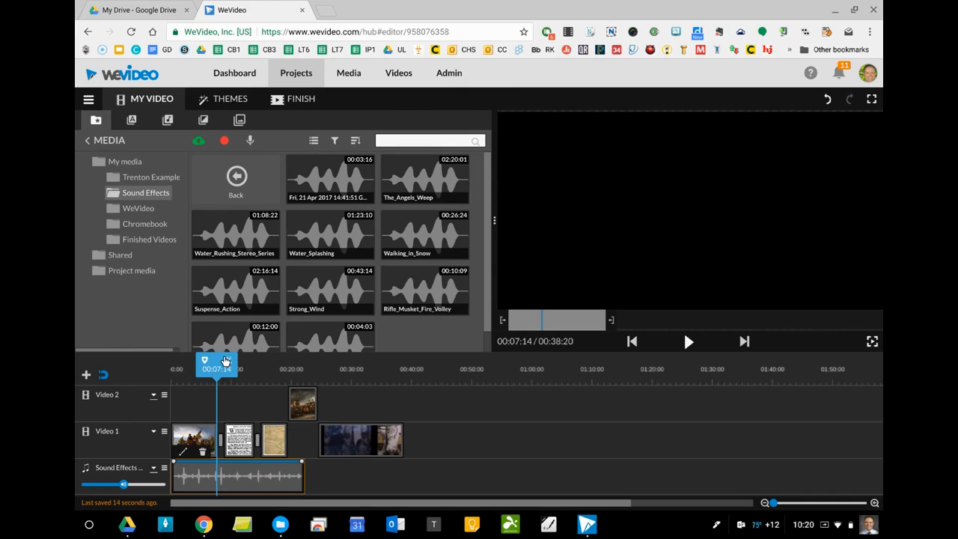
{"action": "left_click", "coordinate": [225, 361]}
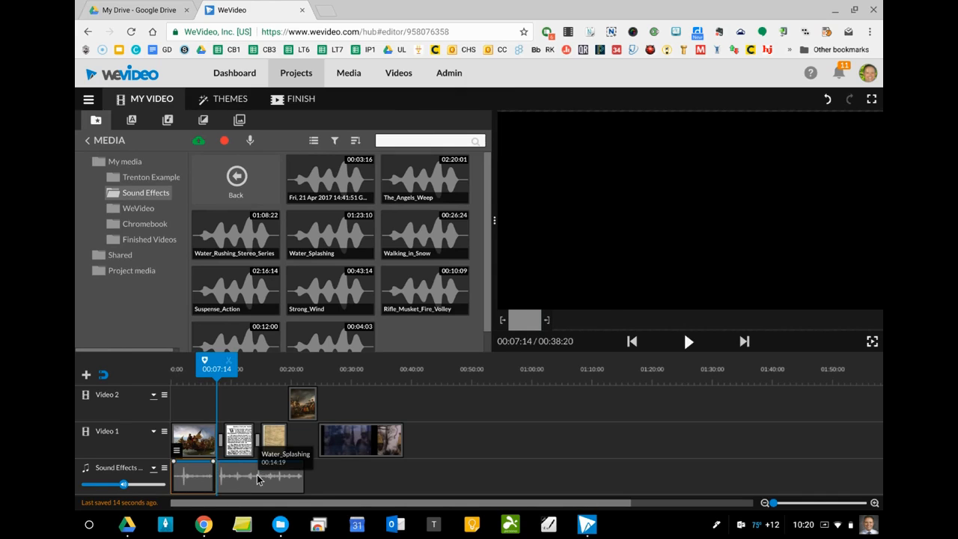
{"action": "left_click", "coordinate": [257, 479]}
{"action": "key", "text": "Delete"}
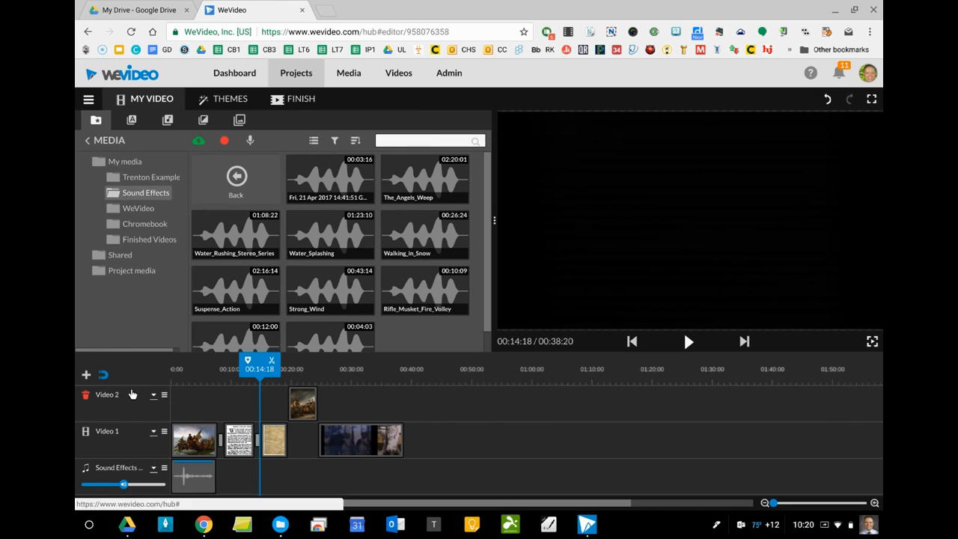
- Add a new audio track titled Sound Effects 02
{"action": "left_click", "coordinate": [82, 373]}
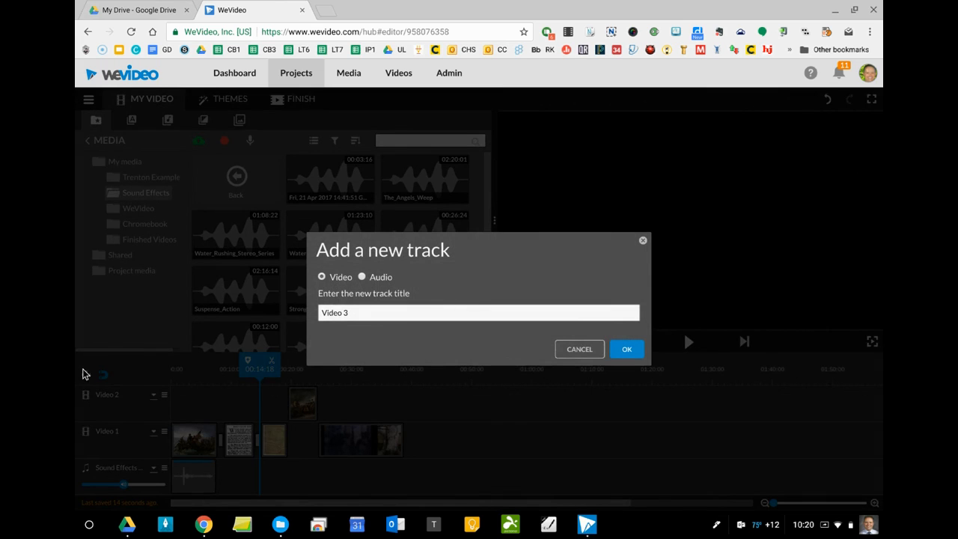
{"action": "left_click", "coordinate": [360, 277]}
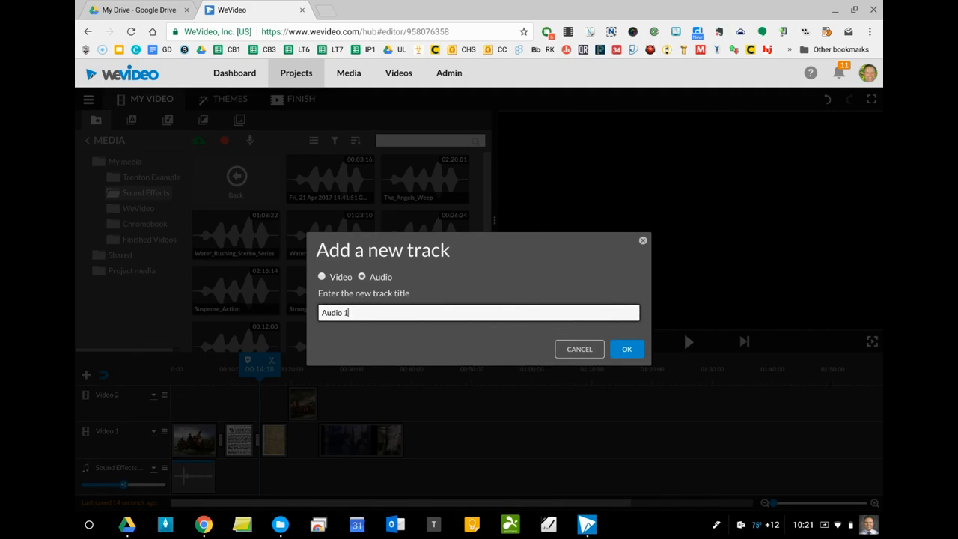
{"action": "key", "text": "BackSpace"}
{"action": "key", "text": "BackSpace"}
{"action": "key", "text": "BackSpace"}
{"action": "key", "text": "BackSpace"}
{"action": "key", "text": "BackSpace"}
{"action": "key", "text": "BackSpace"}
{"action": "key", "text": "BackSpace"}
{"action": "key", "text": "BackSpace"}
{"action": "key", "text": "BackSpace"}
{"action": "key", "text": "BackSpace"}
{"action": "type", "text": "Sound Effects 02"}
{"action": "left_click", "coordinate": [625, 349]}
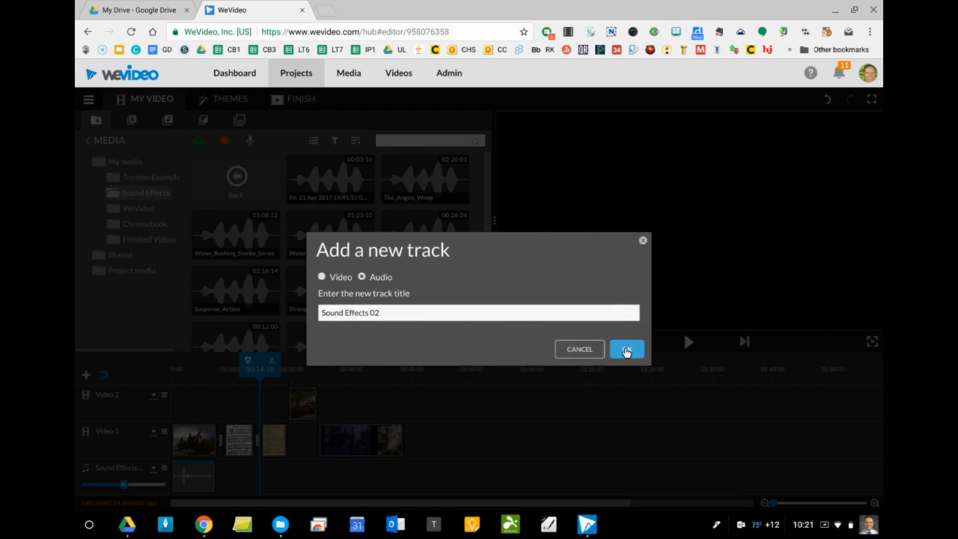
- Preview the Strong_Wind sound and place it at the start of the Sound Effects 02 track
{"action": "scroll", "coordinate": [473, 415], "scroll_direction": "down", "scroll_amount": 1}
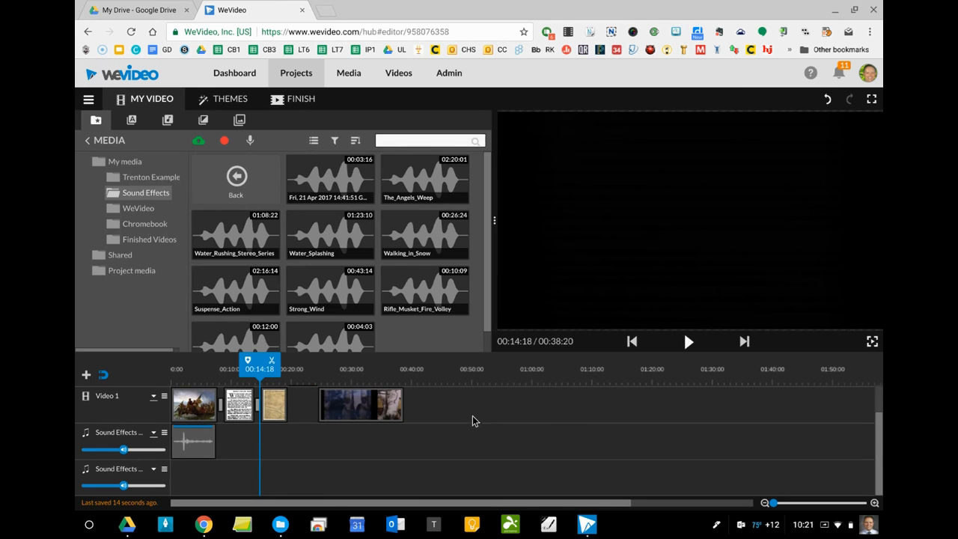
{"action": "left_click", "coordinate": [327, 277]}
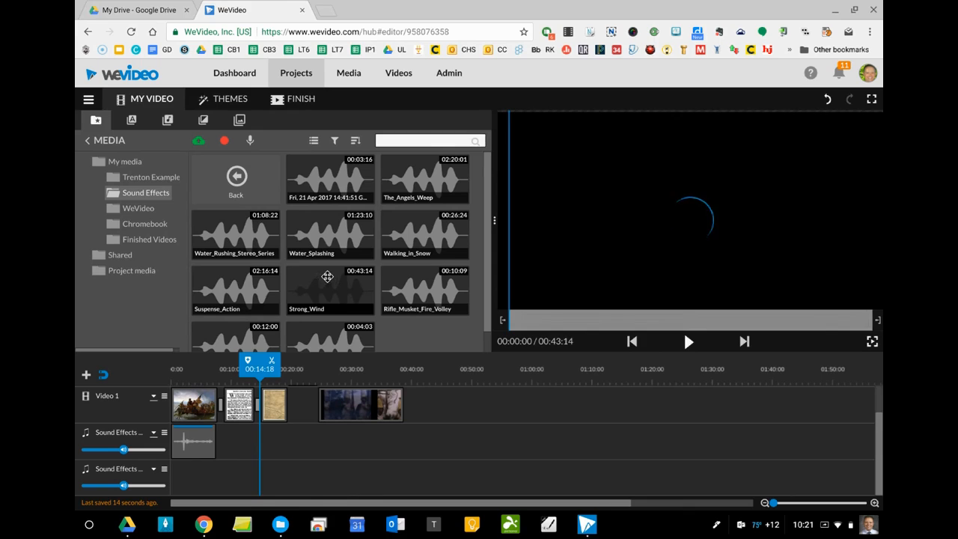
{"action": "left_click", "coordinate": [687, 341]}
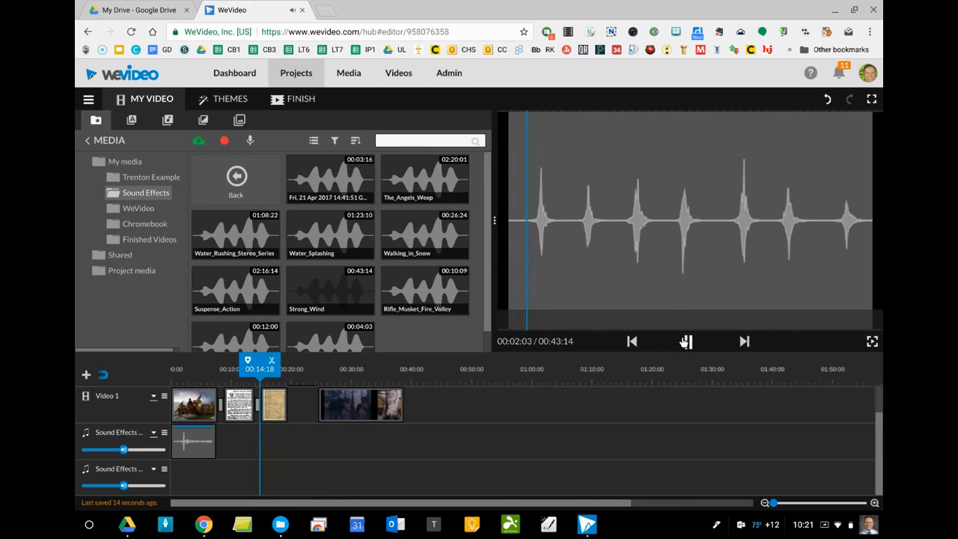
{"action": "left_click", "coordinate": [686, 341]}
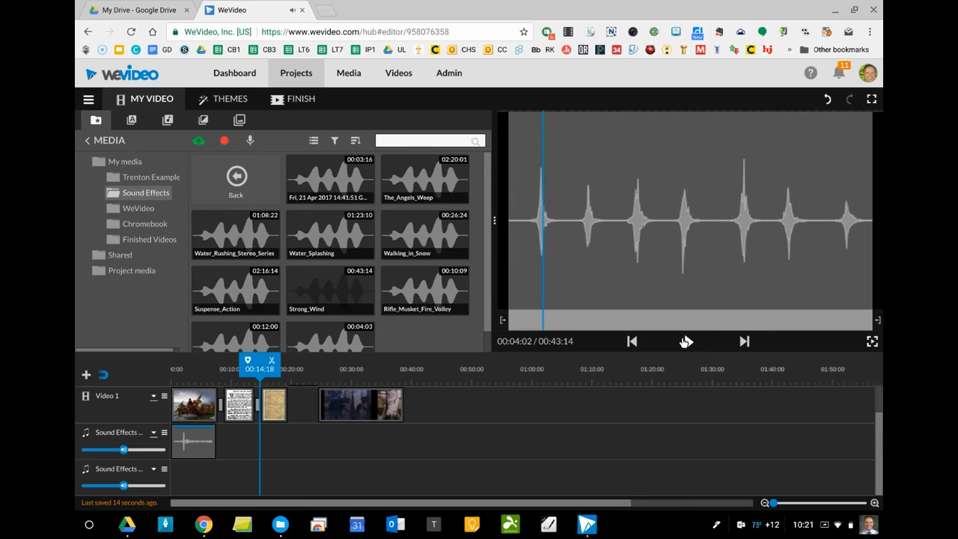
{"action": "left_click_drag", "start_coordinate": [263, 403], "coordinate": [182, 475]}
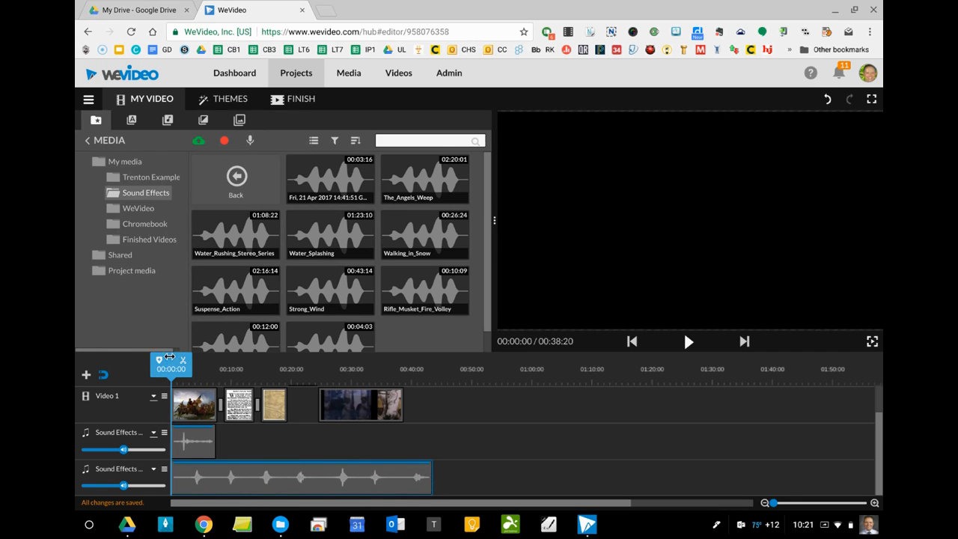
- Split the Strong_Wind clip at about 00:07:06 and delete the part after the cut
{"action": "left_click_drag", "start_coordinate": [171, 364], "coordinate": [212, 368]}
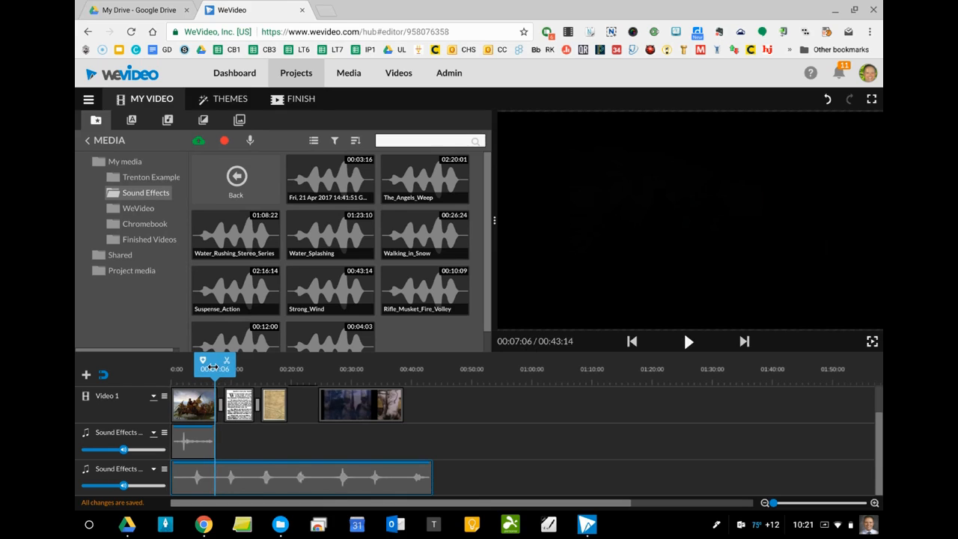
{"action": "left_click", "coordinate": [215, 480]}
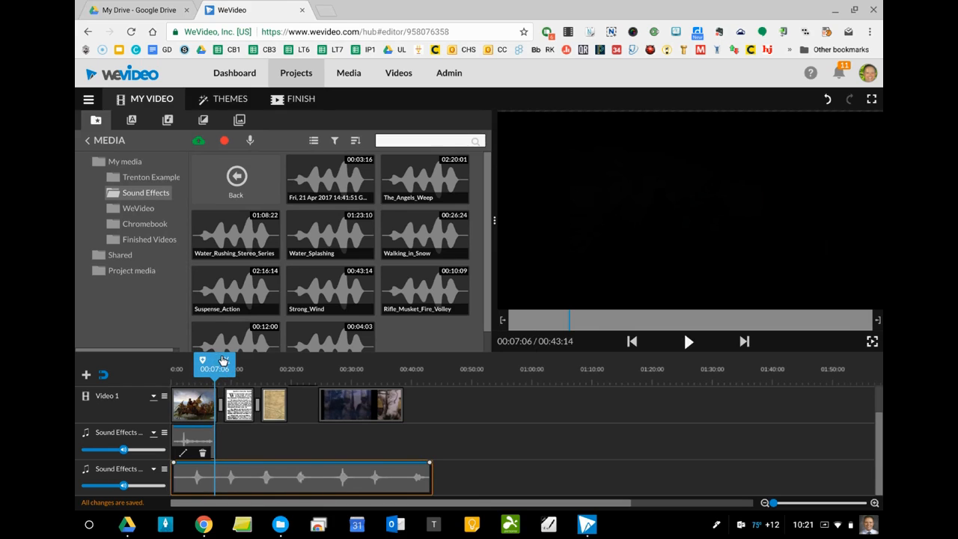
{"action": "left_click", "coordinate": [222, 360]}
{"action": "left_click", "coordinate": [255, 475]}
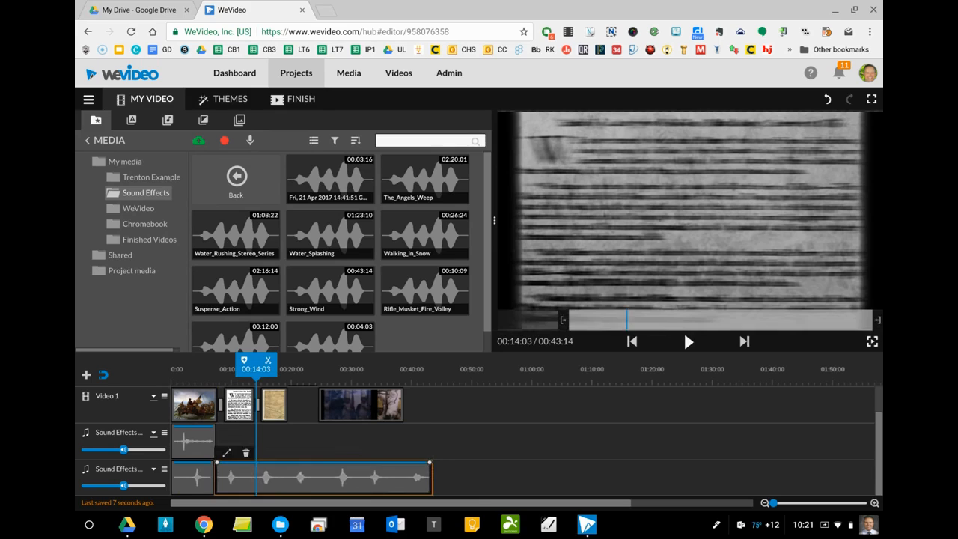
{"action": "key", "text": "Delete"}
- Play the video from the start to hear the splashing and wind together under the first image
{"action": "left_click_drag", "start_coordinate": [247, 352], "coordinate": [159, 354]}
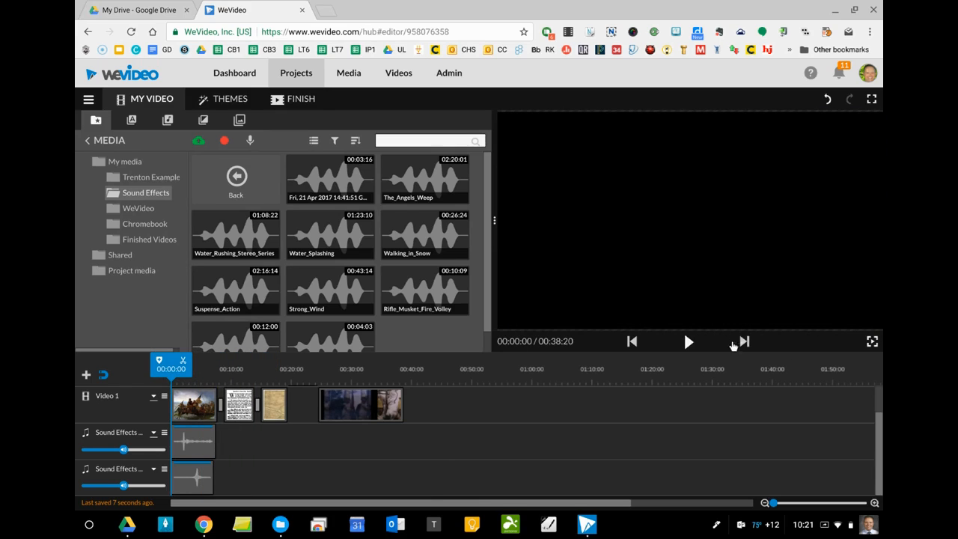
{"action": "left_click", "coordinate": [686, 342]}
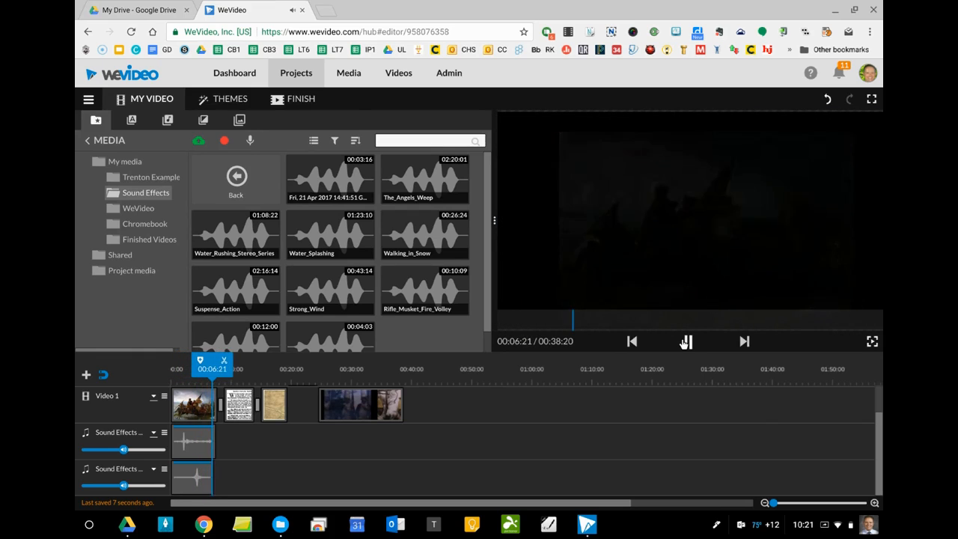
{"action": "left_click", "coordinate": [685, 342]}
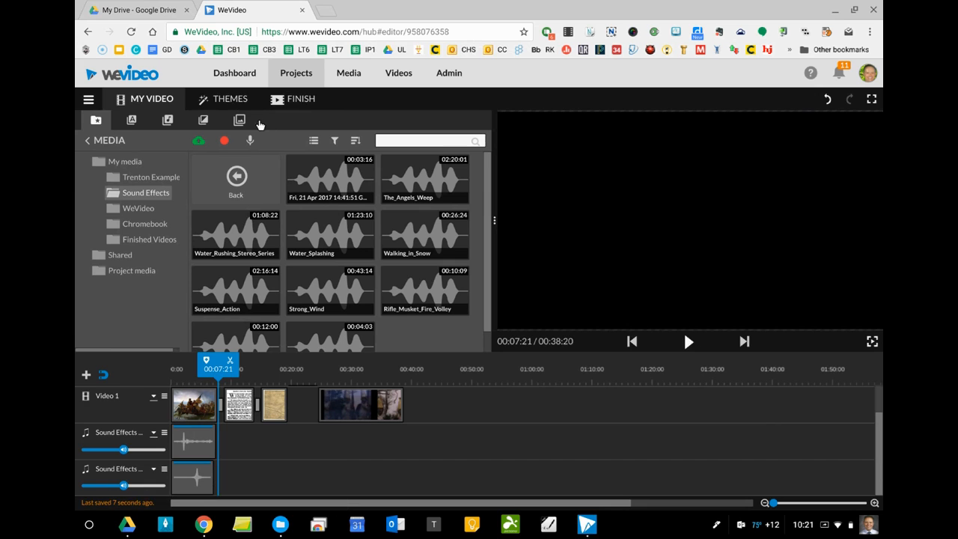
- Add a third audio track to the timeline, keeping the suggested title
{"action": "left_click", "coordinate": [86, 375]}
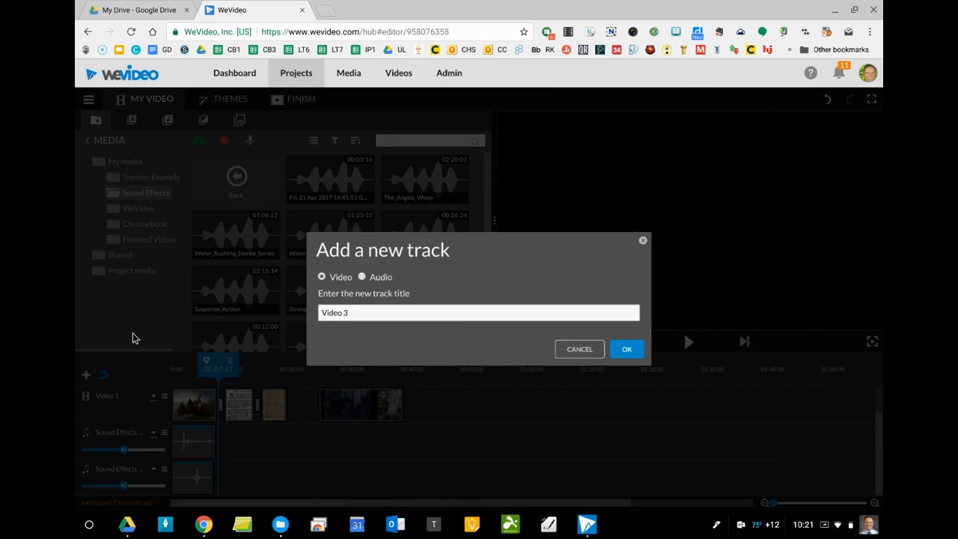
{"action": "left_click", "coordinate": [362, 277]}
{"action": "left_click", "coordinate": [625, 349]}
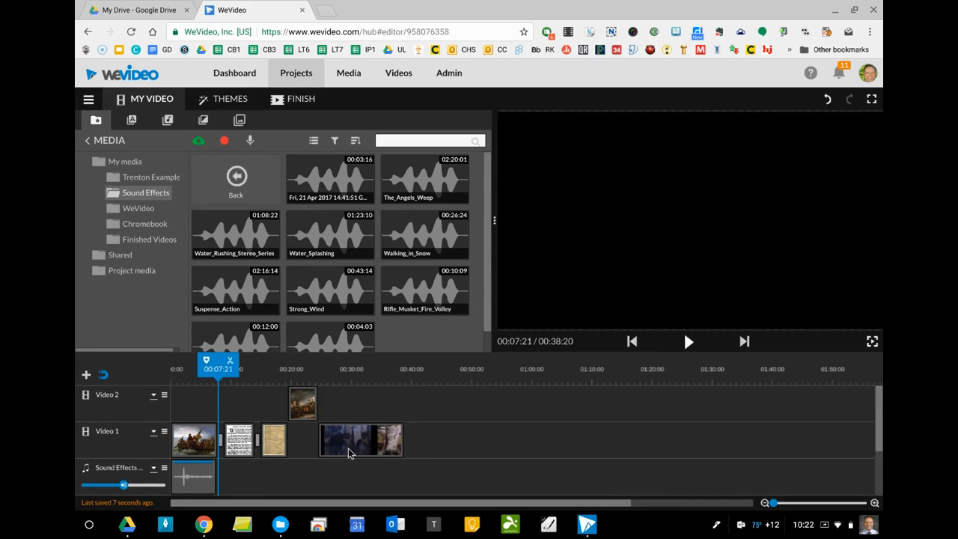
- Preview the Suspense_Action sound and place it at the start of the Audio 1 track
{"action": "left_click", "coordinate": [243, 284]}
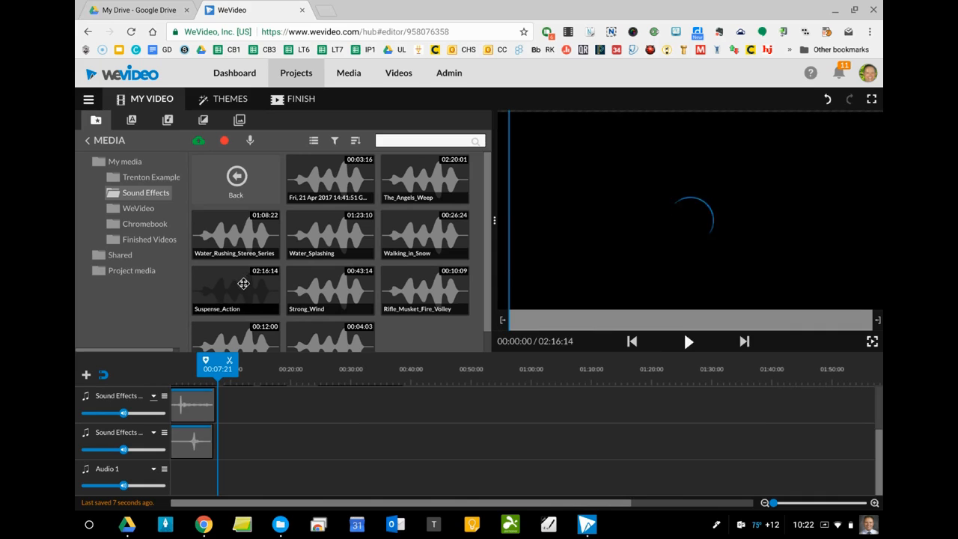
{"action": "left_click", "coordinate": [686, 341]}
{"action": "left_click", "coordinate": [687, 342]}
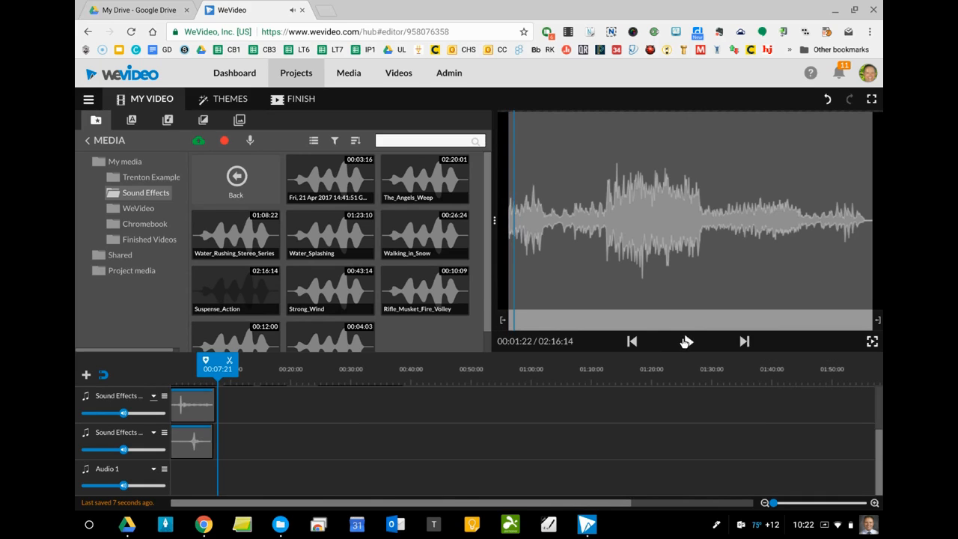
{"action": "left_click_drag", "start_coordinate": [234, 280], "coordinate": [173, 477]}
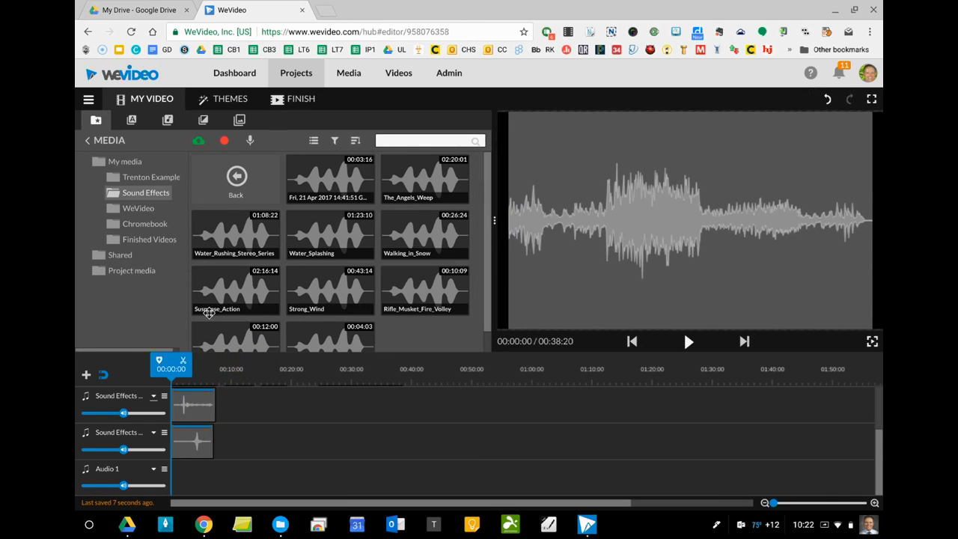
{"action": "left_click_drag", "start_coordinate": [229, 285], "coordinate": [245, 420]}
{"action": "left_click_drag", "start_coordinate": [210, 494], "coordinate": [180, 477]}
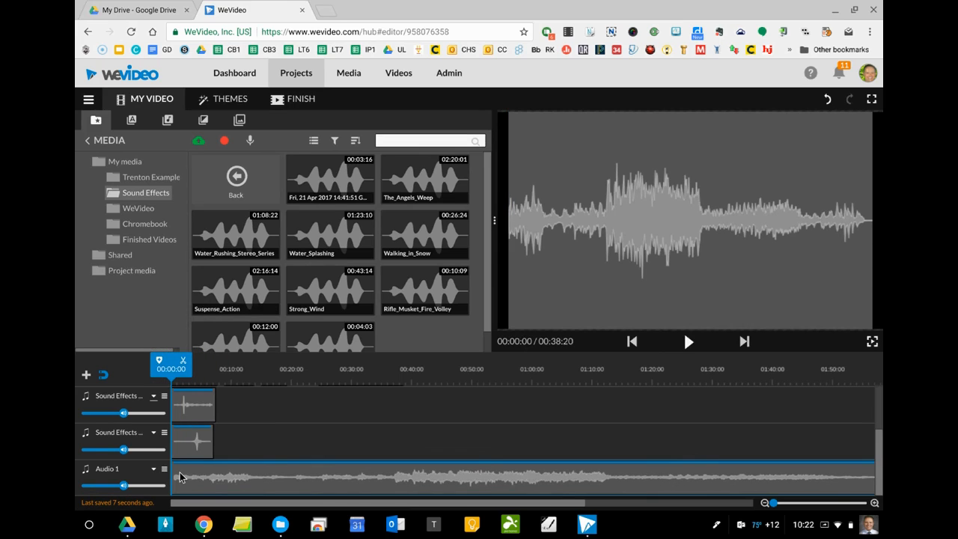
- Split the Suspense_Action clip at 00:07:03 and delete the part after the cut
{"action": "left_click_drag", "start_coordinate": [171, 360], "coordinate": [215, 369]}
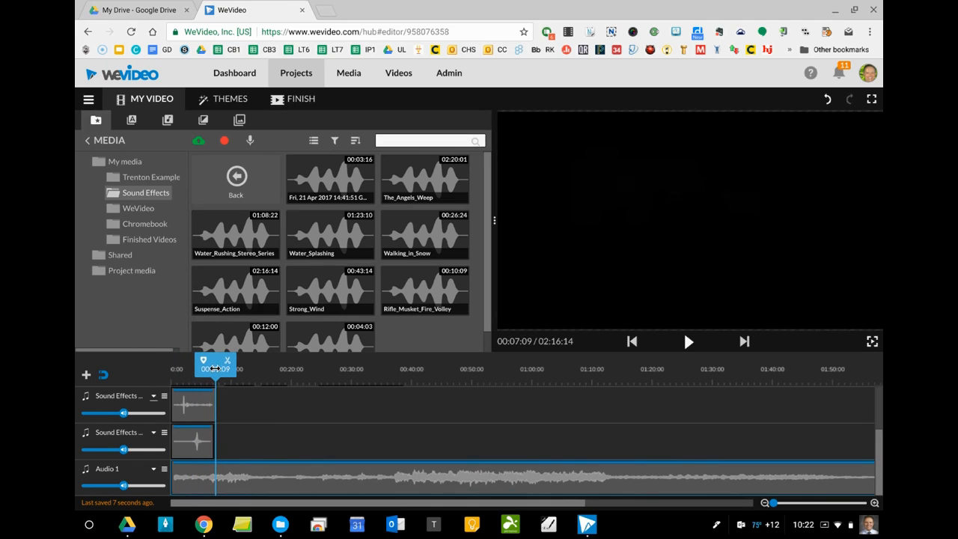
{"action": "left_click", "coordinate": [229, 481]}
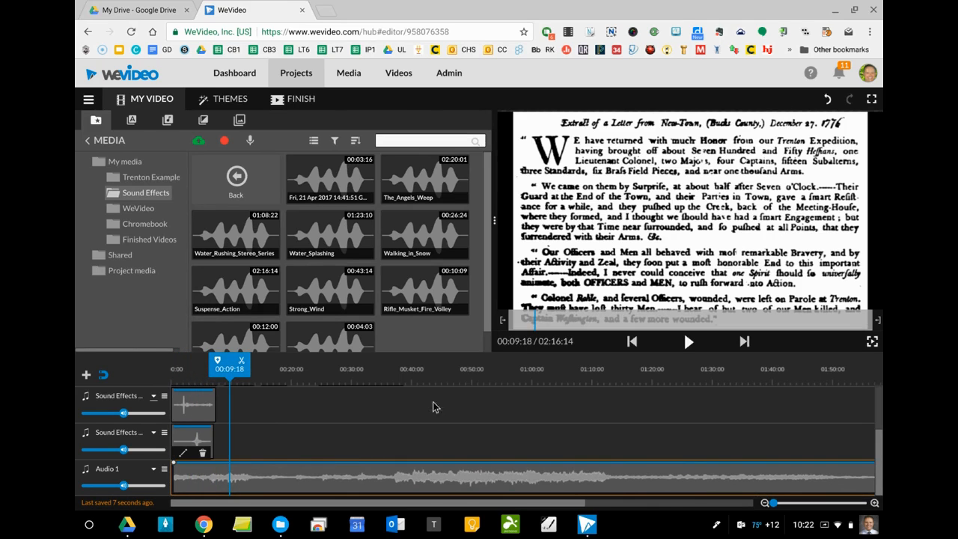
{"action": "mouse_move", "coordinate": [233, 366]}
{"action": "left_mouse_down"}
{"action": "mouse_move", "coordinate": [212, 365]}
{"action": "mouse_move", "coordinate": [223, 366]}
{"action": "left_mouse_up"}
{"action": "left_click", "coordinate": [265, 468]}
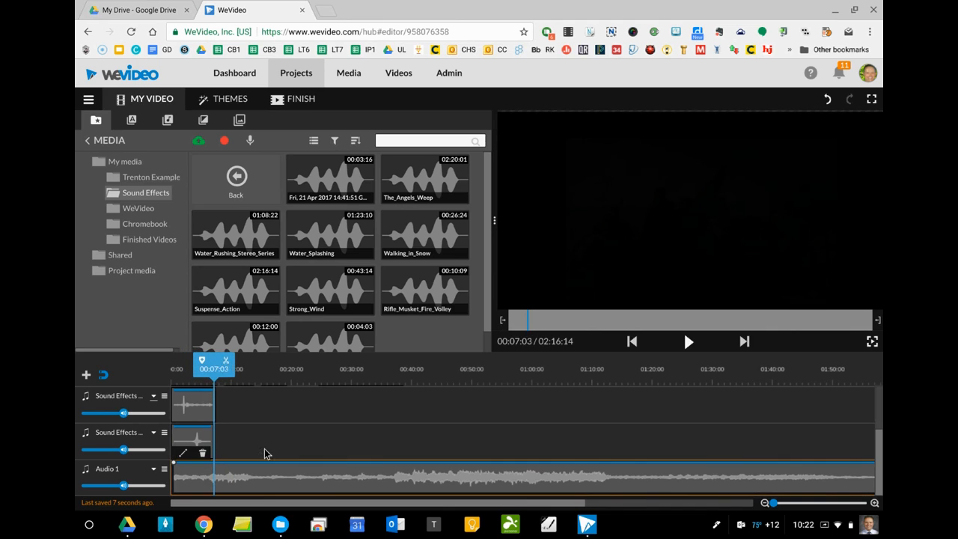
{"action": "left_click", "coordinate": [223, 364]}
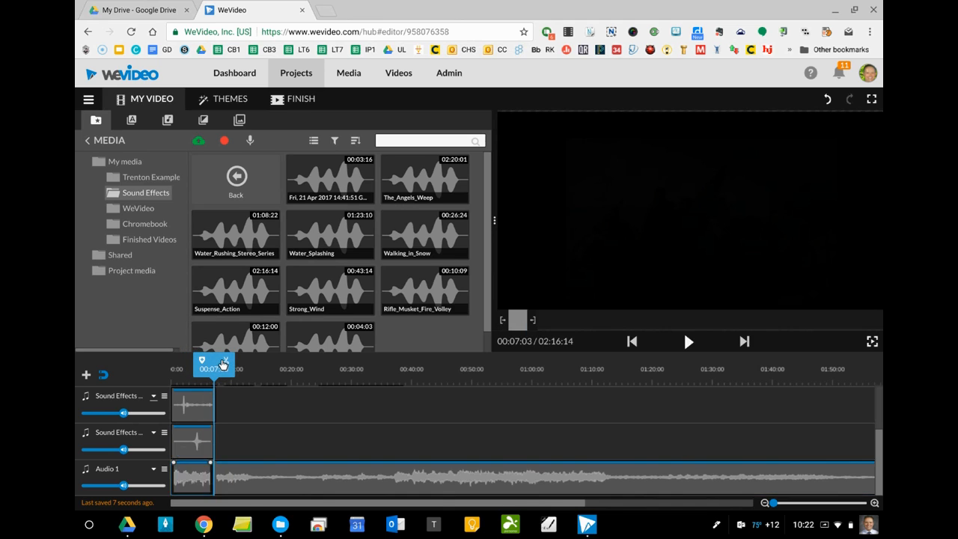
{"action": "left_click", "coordinate": [287, 479]}
{"action": "key", "text": "Delete"}
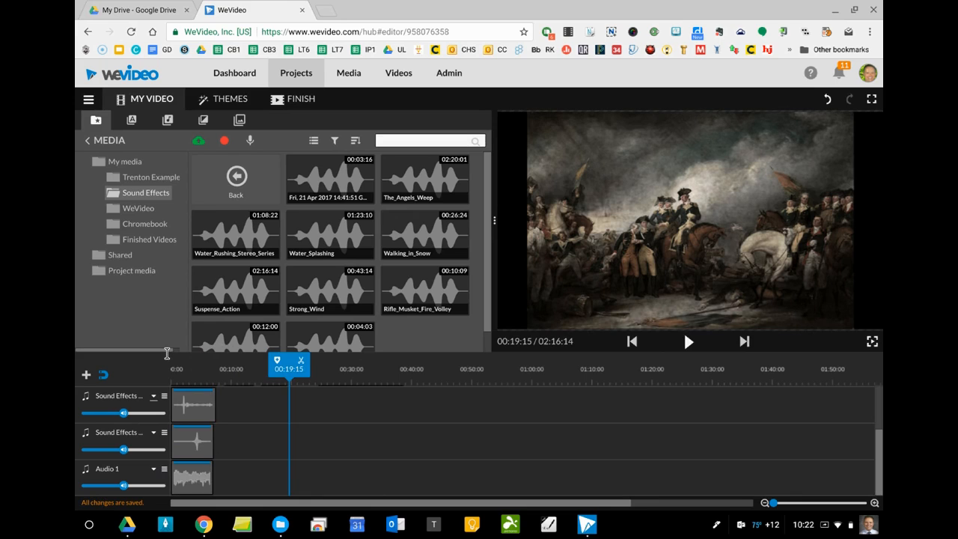
- Play the opening image from the start to hear all three sound layers together
{"action": "left_click_drag", "start_coordinate": [280, 358], "coordinate": [163, 360]}
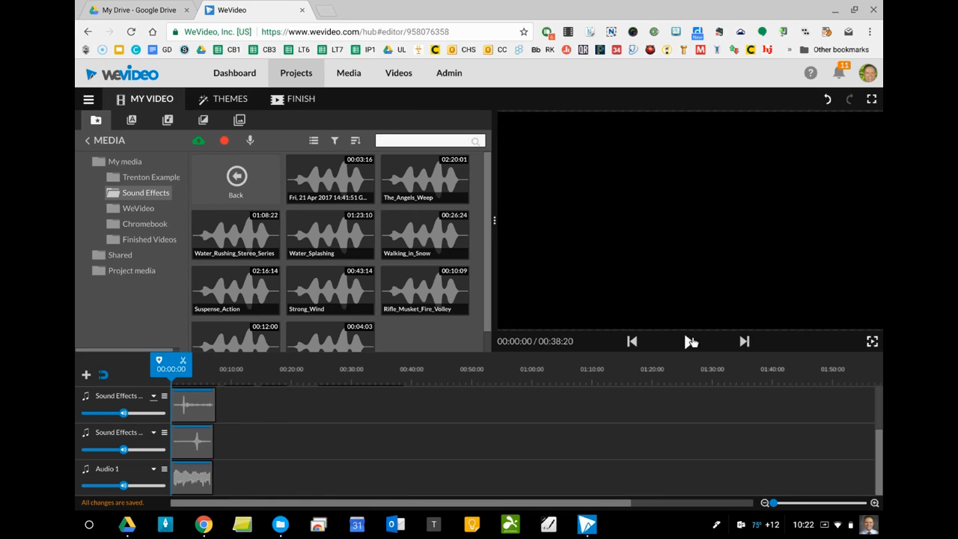
{"action": "left_click", "coordinate": [687, 342]}
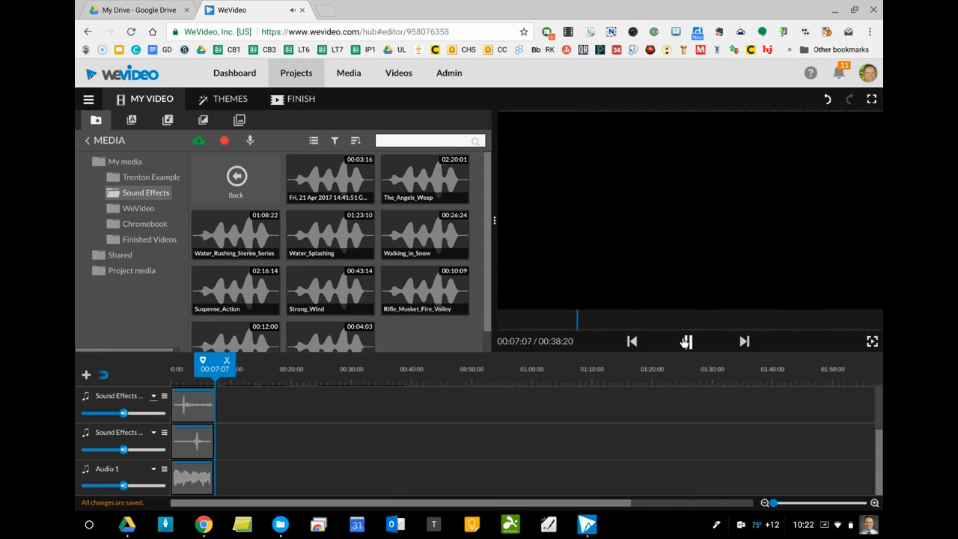
{"action": "left_click", "coordinate": [687, 342]}
- Examine the timeline's video tracks and the sound effect tracks stacked beneath them
{"action": "scroll", "coordinate": [513, 411], "scroll_direction": "up", "scroll_amount": 2}
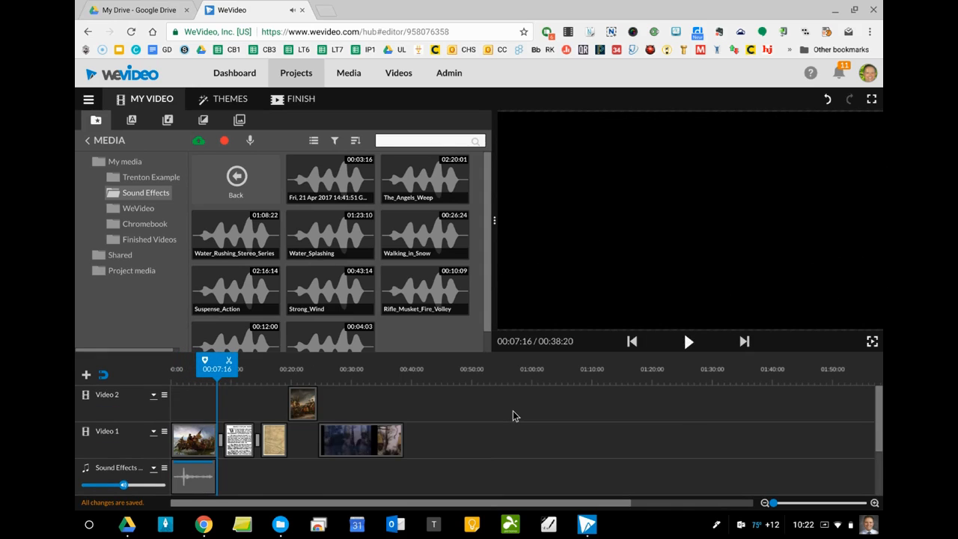
{"action": "scroll", "coordinate": [513, 411], "scroll_direction": "down", "scroll_amount": 2}
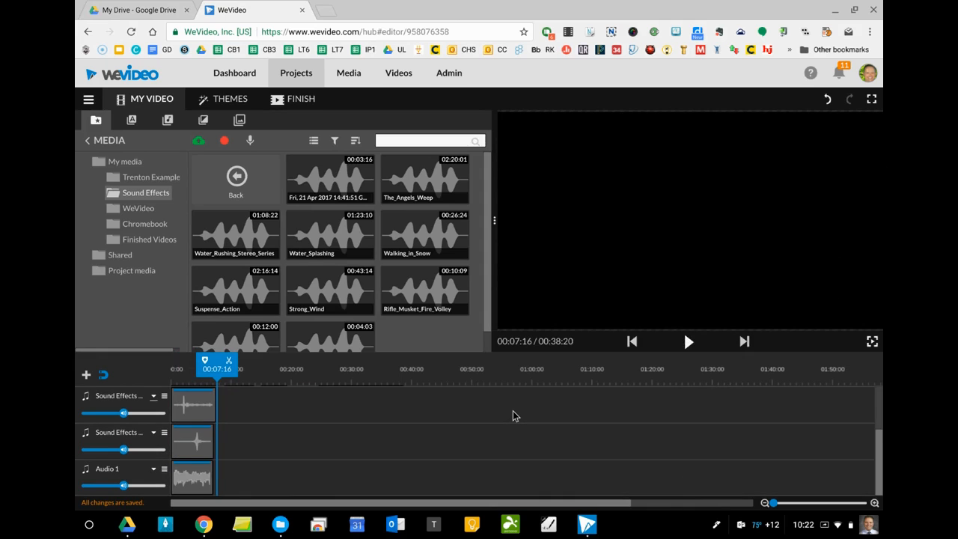
{"action": "scroll", "coordinate": [513, 411], "scroll_direction": "up", "scroll_amount": 2}
{"action": "scroll", "coordinate": [513, 410], "scroll_direction": "down", "scroll_amount": 2}
{"action": "scroll", "coordinate": [512, 416], "scroll_direction": "up", "scroll_amount": 3}
{"action": "scroll", "coordinate": [513, 415], "scroll_direction": "down", "scroll_amount": 3}
{"action": "scroll", "coordinate": [512, 417], "scroll_direction": "up", "scroll_amount": 3}
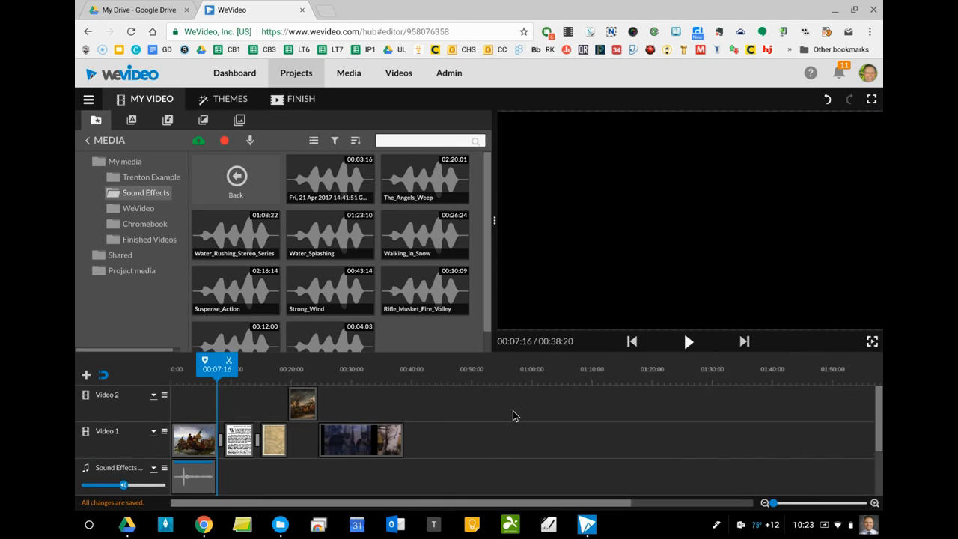
{"action": "scroll", "coordinate": [513, 416], "scroll_direction": "down", "scroll_amount": 1}
{"action": "scroll", "coordinate": [513, 416], "scroll_direction": "down", "scroll_amount": 2}
{"action": "scroll", "coordinate": [513, 416], "scroll_direction": "up", "scroll_amount": 3}
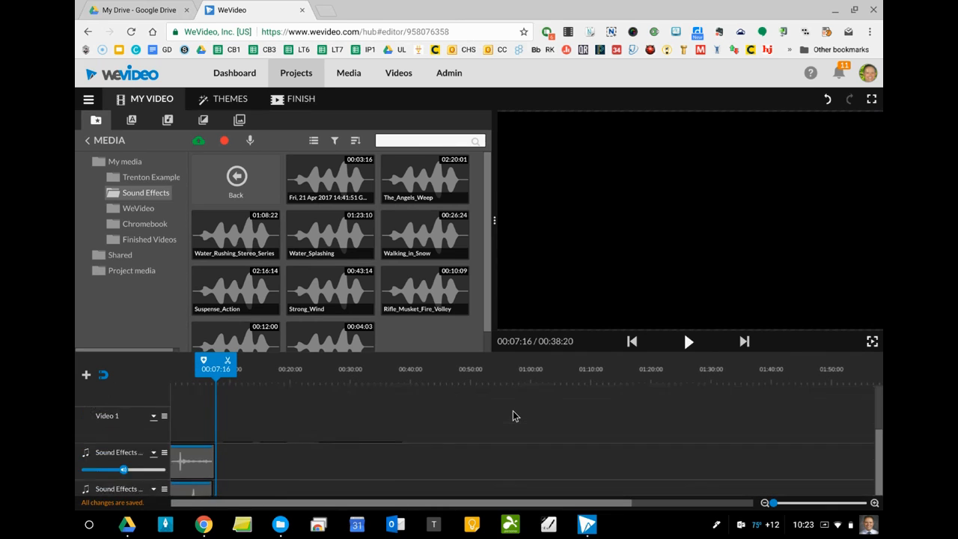
{"action": "left_click", "coordinate": [85, 375]}
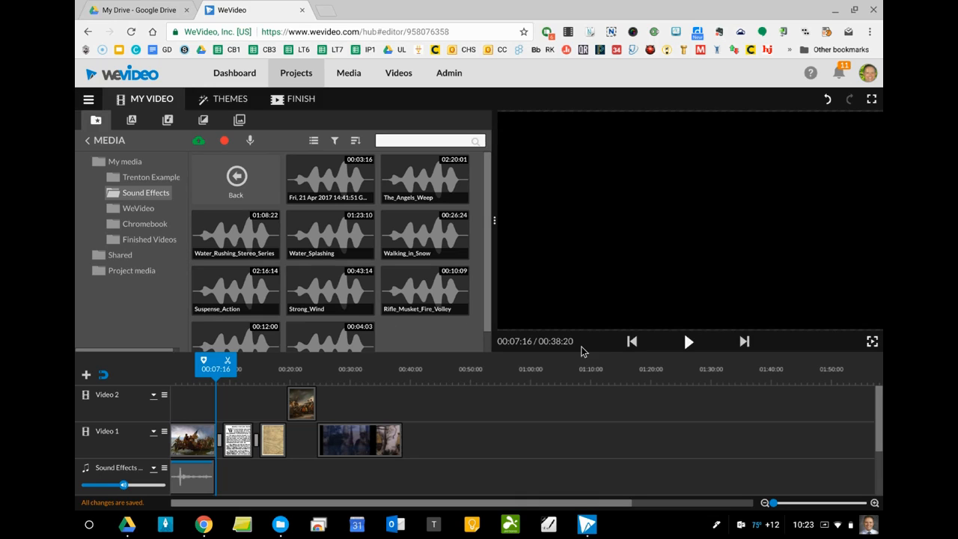
{"action": "left_click", "coordinate": [578, 349]}
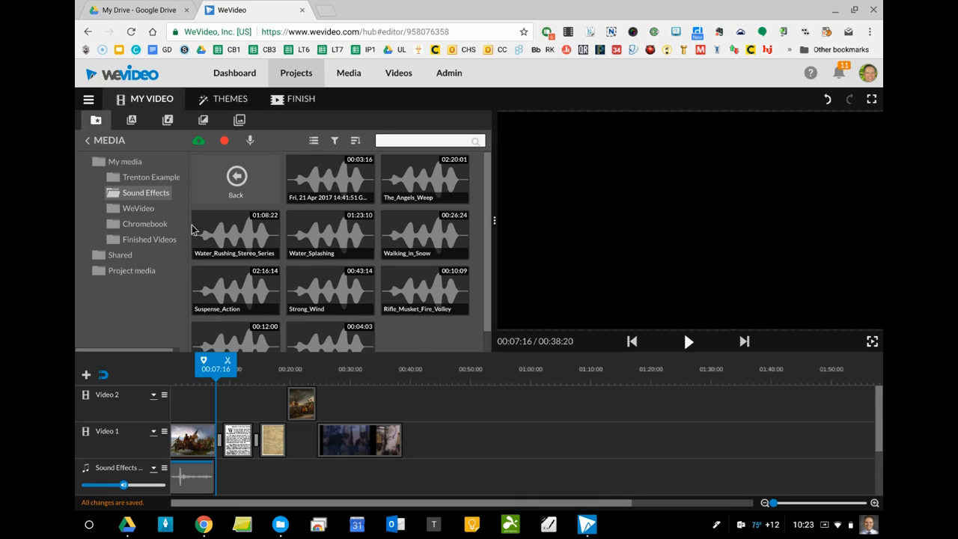
- Allow microphone access, record a voiceover about 6.5 seconds long, and accept the recording
{"action": "left_click", "coordinate": [247, 141]}
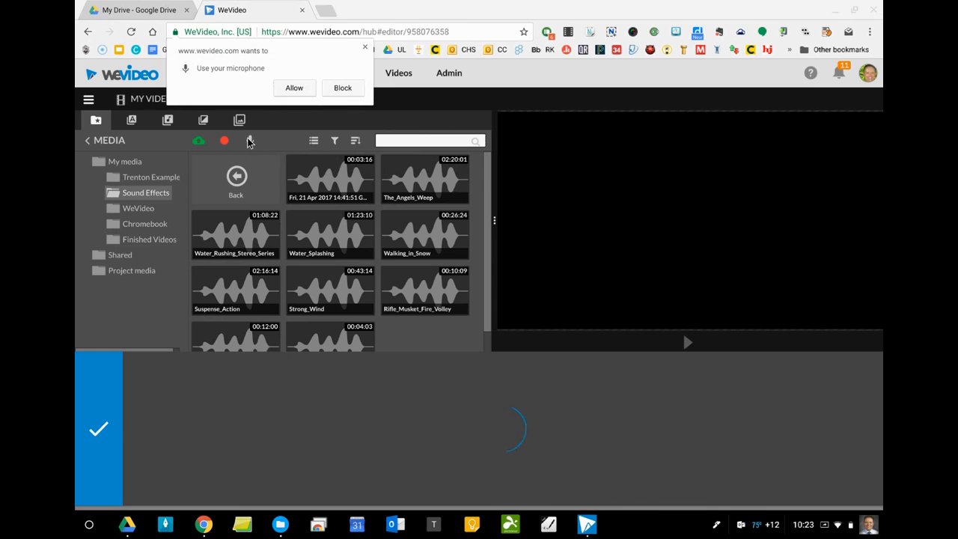
{"action": "left_click", "coordinate": [291, 87]}
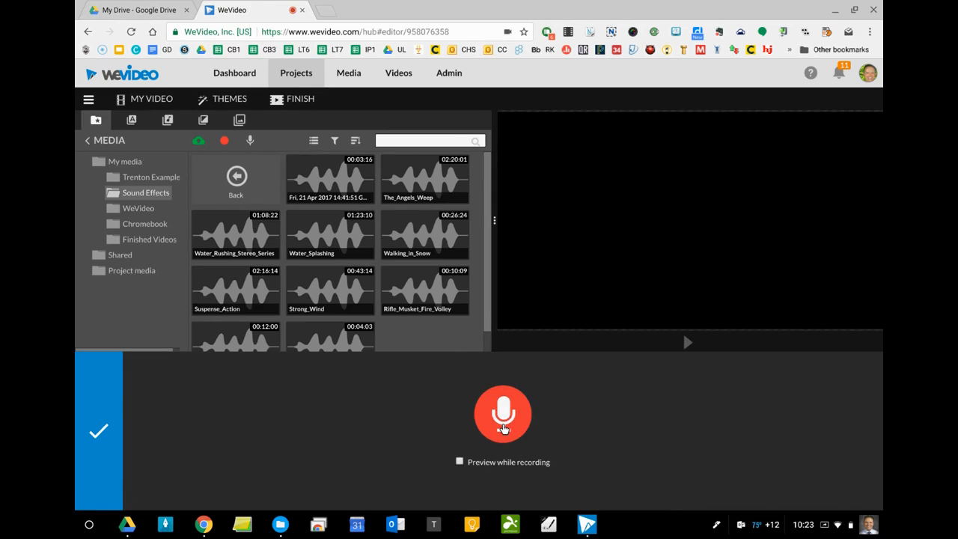
{"action": "left_click", "coordinate": [503, 429]}
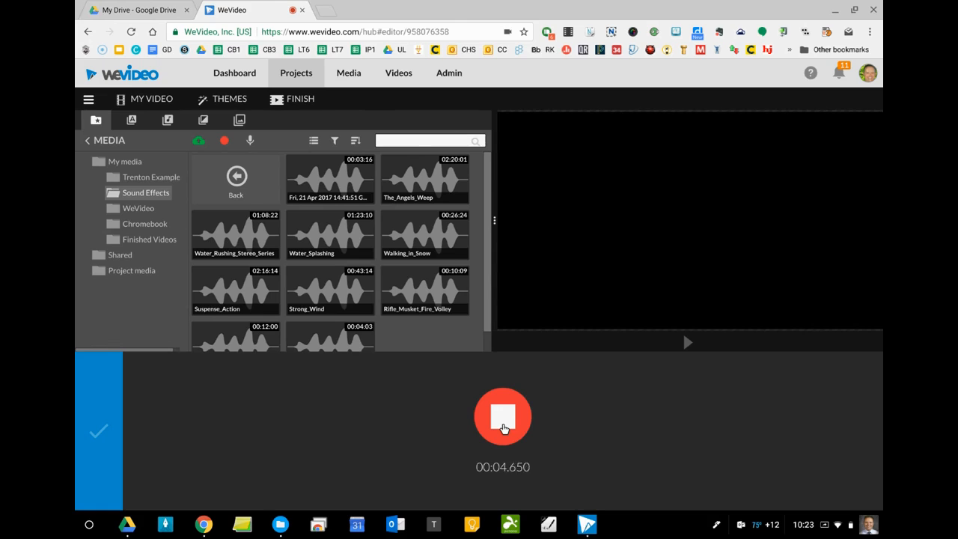
{"action": "left_click", "coordinate": [503, 419]}
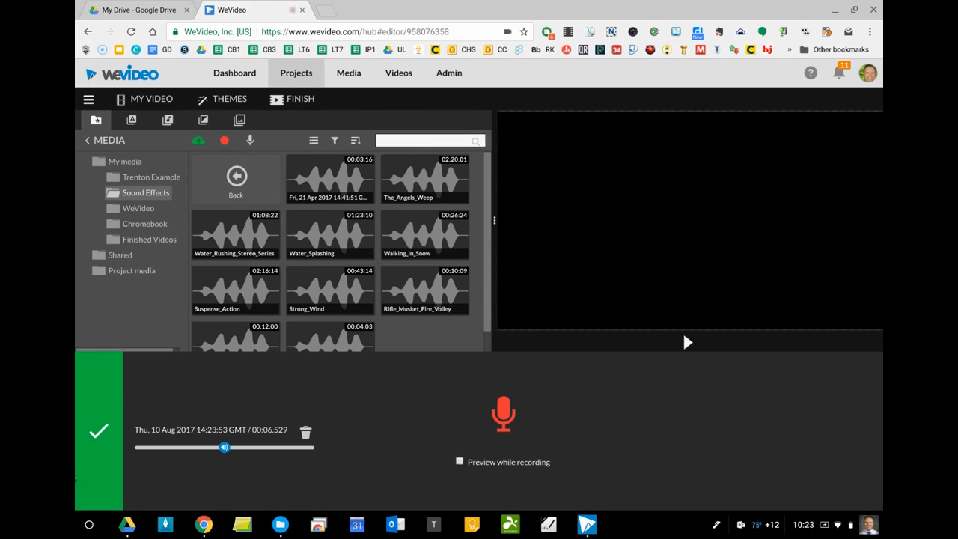
{"action": "left_click", "coordinate": [94, 434]}
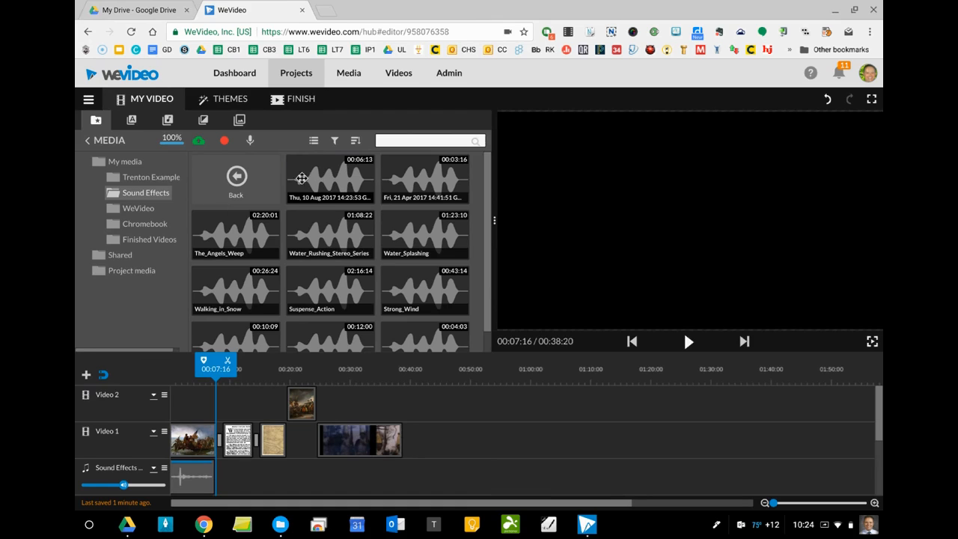
- Add another audio track with the title Audio 2
{"action": "left_click", "coordinate": [83, 374]}
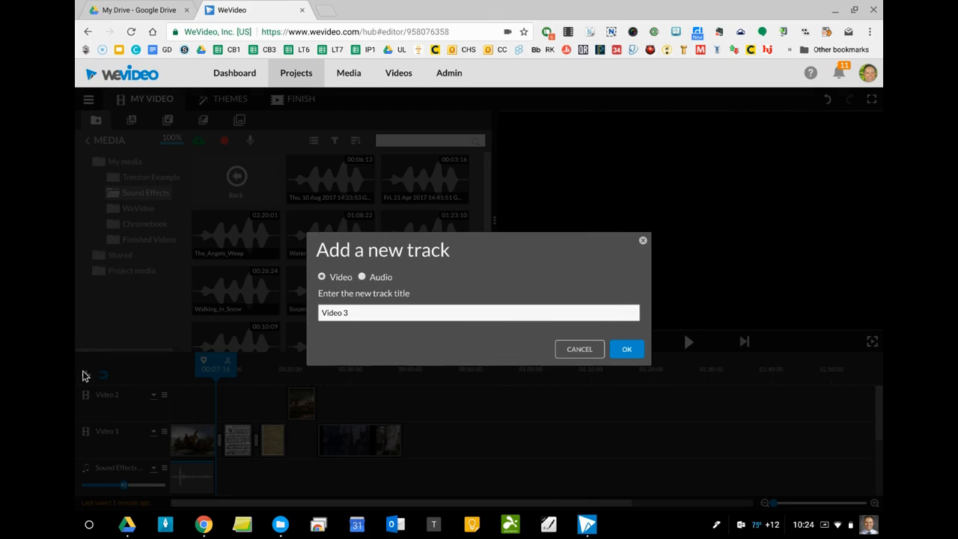
{"action": "left_click", "coordinate": [361, 277]}
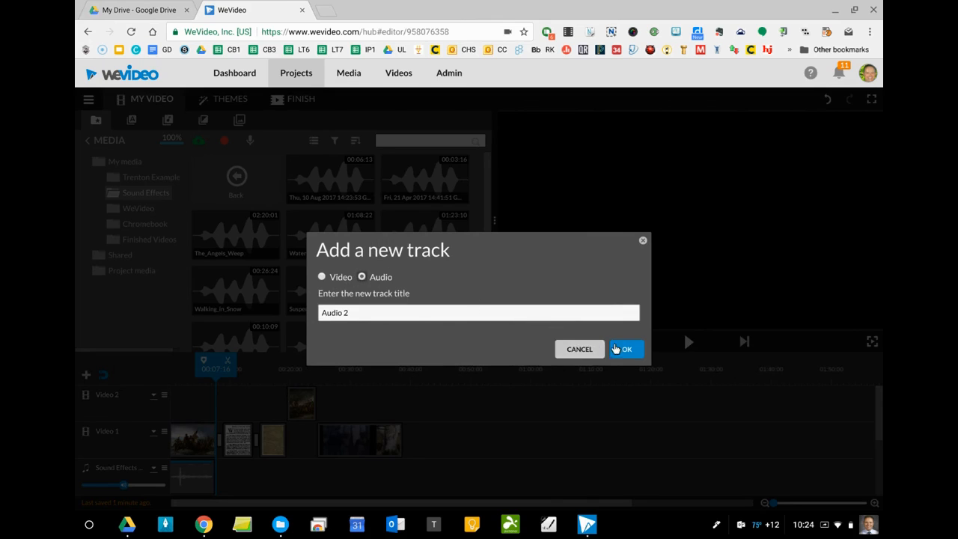
{"action": "left_click", "coordinate": [627, 349]}
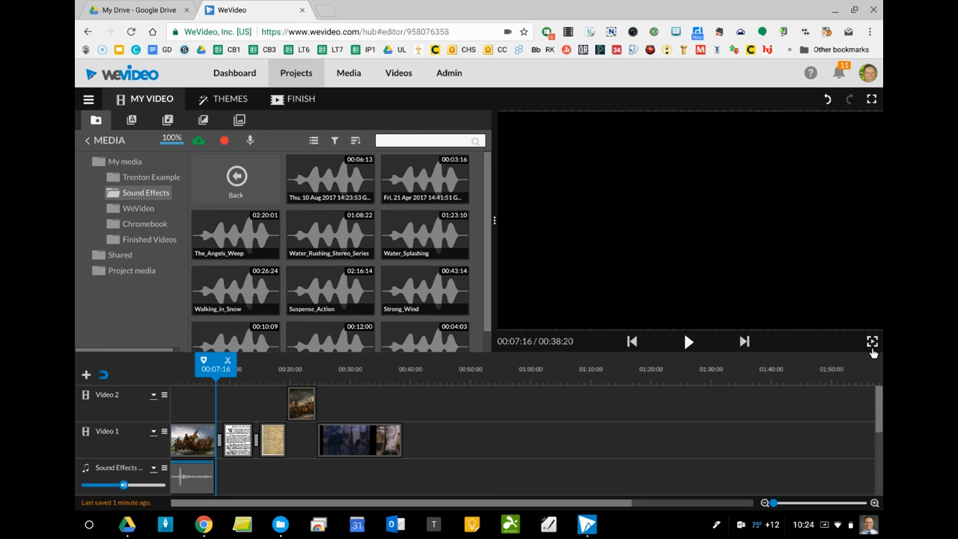
- Move the recorded clip on the Voiceover 1 track to the start of the timeline
{"action": "left_click_drag", "start_coordinate": [873, 403], "coordinate": [873, 479]}
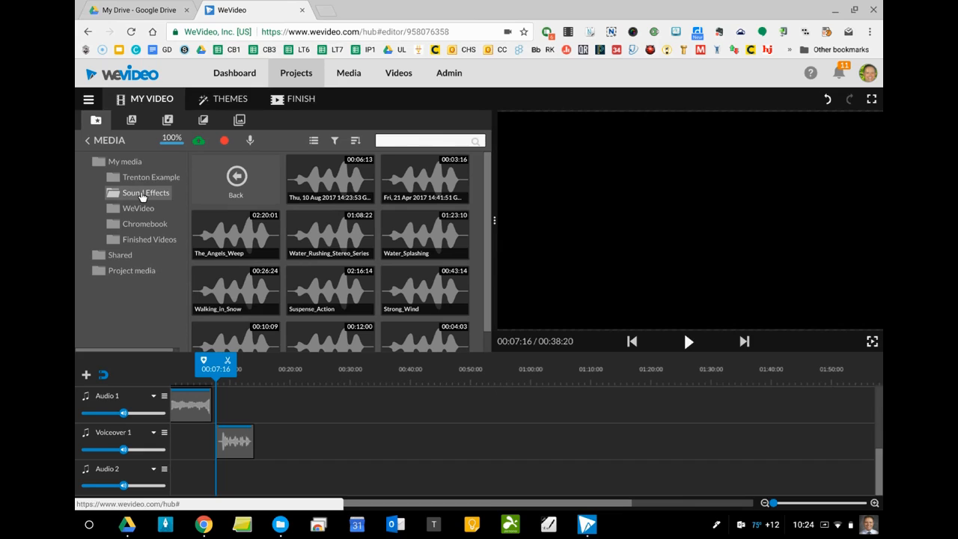
{"action": "left_click", "coordinate": [238, 441]}
{"action": "mouse_move", "coordinate": [203, 430]}
{"action": "left_mouse_down"}
{"action": "mouse_move", "coordinate": [160, 435]}
{"action": "mouse_move", "coordinate": [187, 436]}
{"action": "left_mouse_up"}
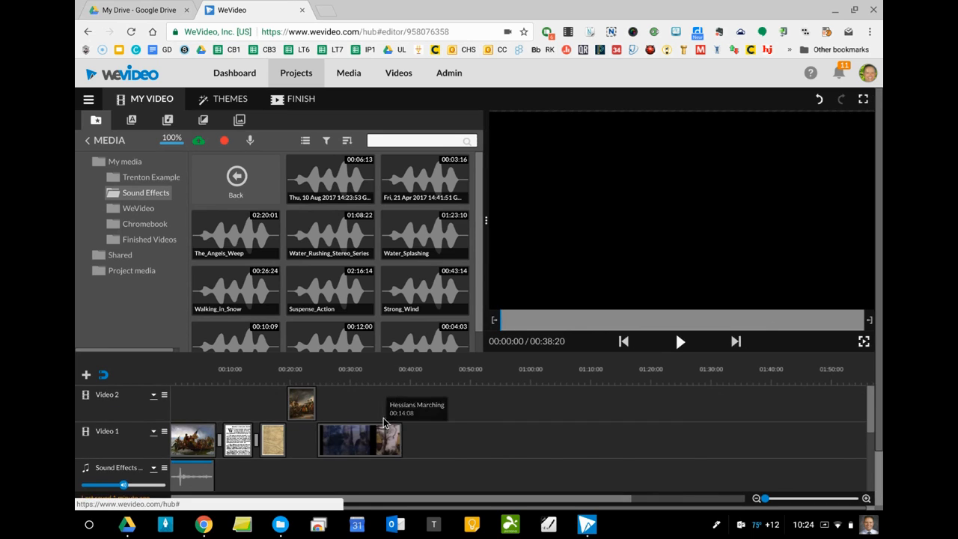
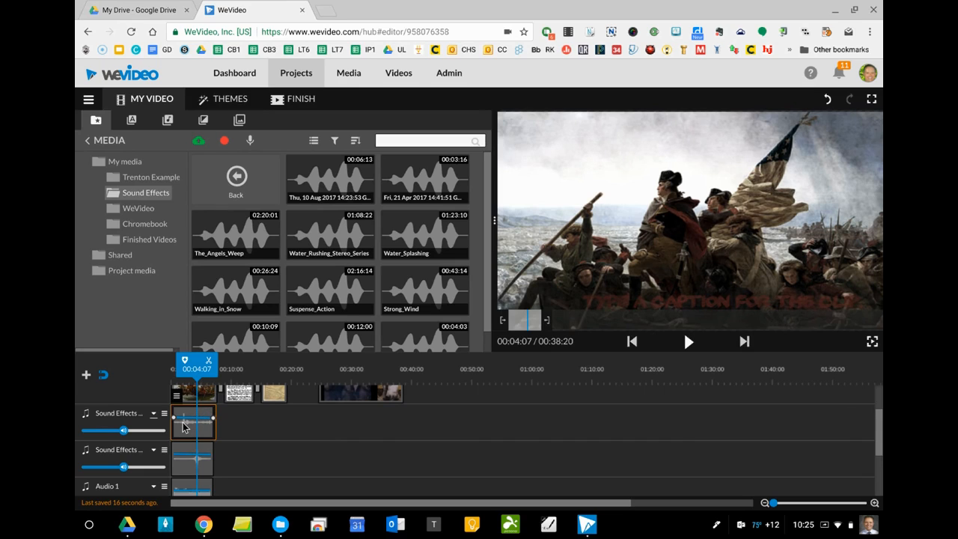
- Play the timeline from the start through the first image to check the combined audio tracks
{"action": "left_click", "coordinate": [180, 383]}
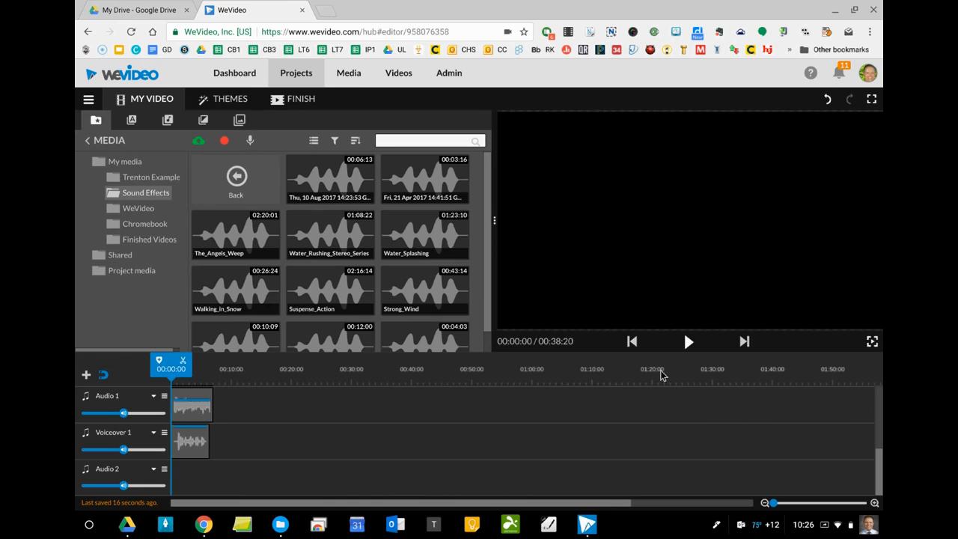
{"action": "left_click", "coordinate": [686, 342]}
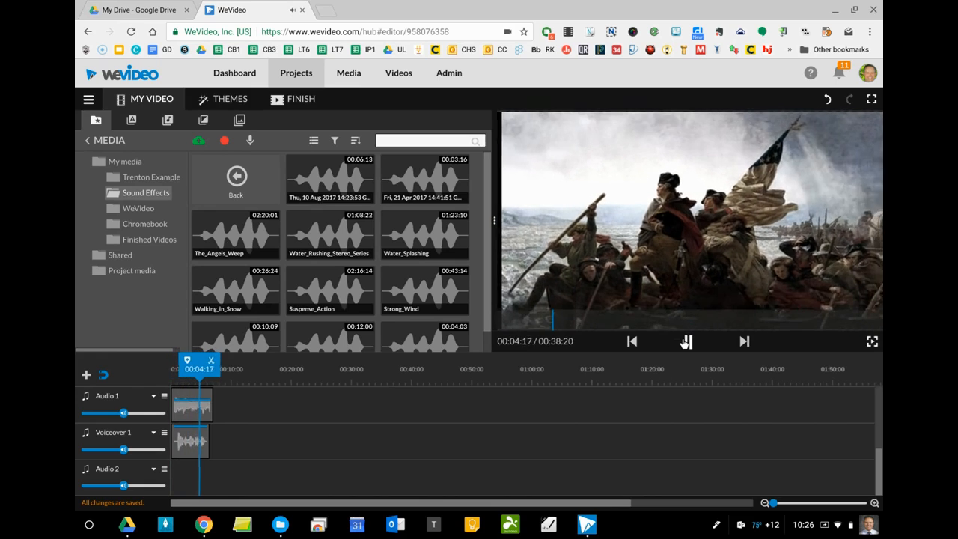
{"action": "left_click", "coordinate": [686, 342]}
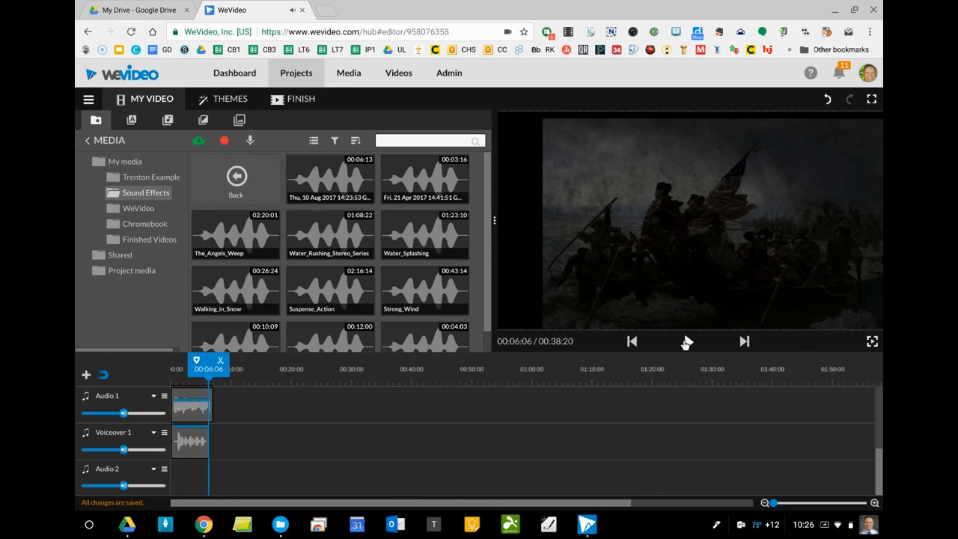
- Add a volume point at about 00:05:05 on the Audio 1 clip and lower its end so the music fades out
{"action": "scroll", "coordinate": [779, 440], "scroll_direction": "up", "scroll_amount": 2}
{"action": "left_click", "coordinate": [869, 503]}
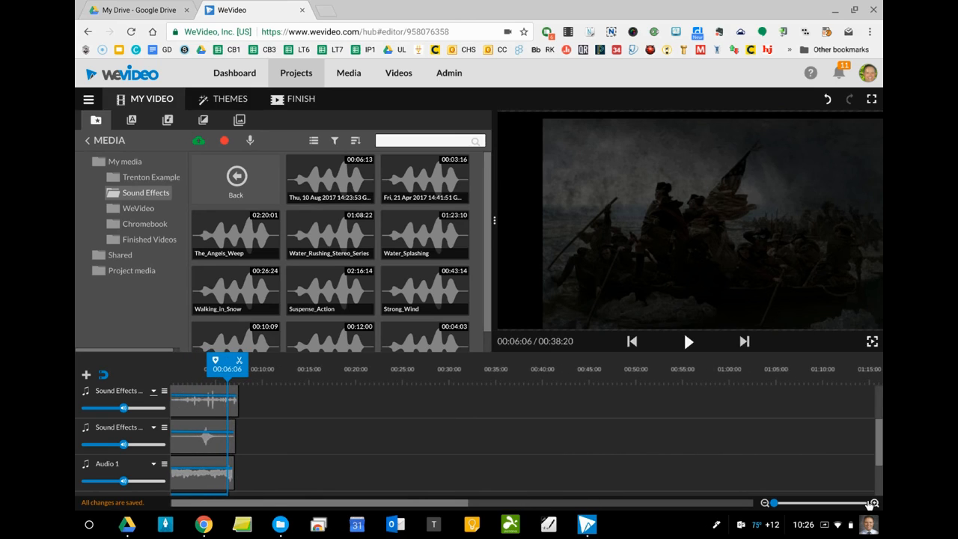
{"action": "scroll", "coordinate": [686, 466], "scroll_direction": "up", "scroll_amount": 5}
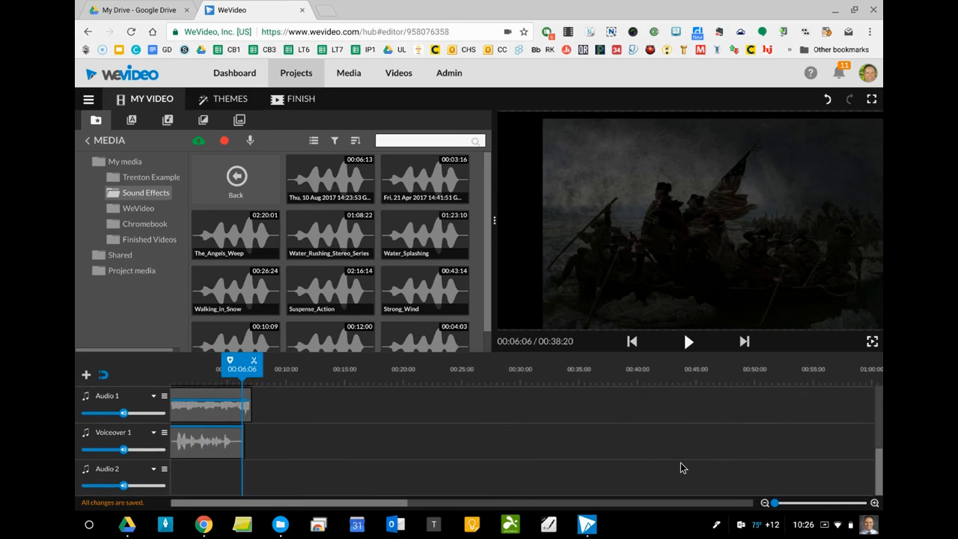
{"action": "scroll", "coordinate": [681, 468], "scroll_direction": "down", "scroll_amount": 5}
{"action": "left_click", "coordinate": [228, 424]}
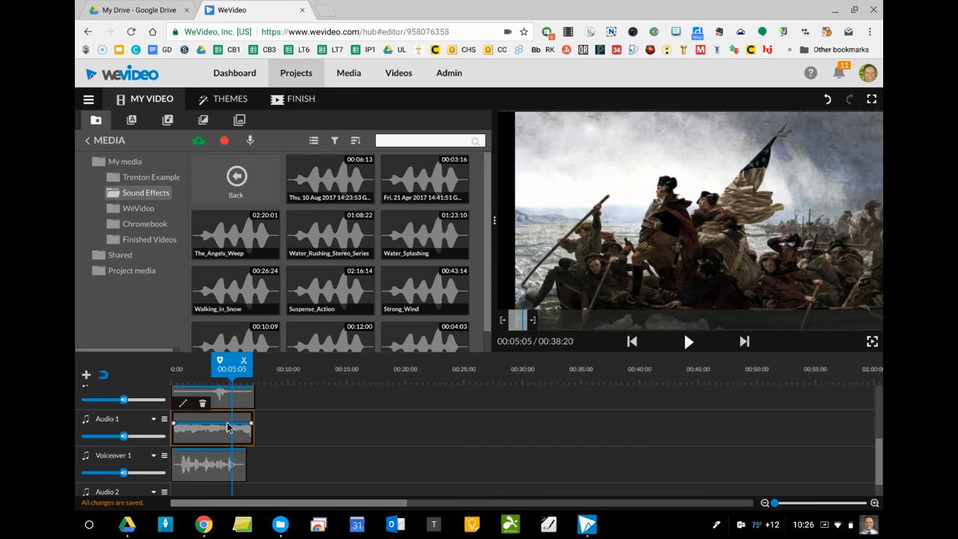
{"action": "left_click", "coordinate": [229, 423]}
{"action": "left_click_drag", "start_coordinate": [249, 425], "coordinate": [251, 438]}
- Fade out the clips on both sound effects tracks by adding volume points at about 00:05:03 and 00:05:07 and lowering their ends
{"action": "scroll", "coordinate": [283, 434], "scroll_direction": "up", "scroll_amount": 2}
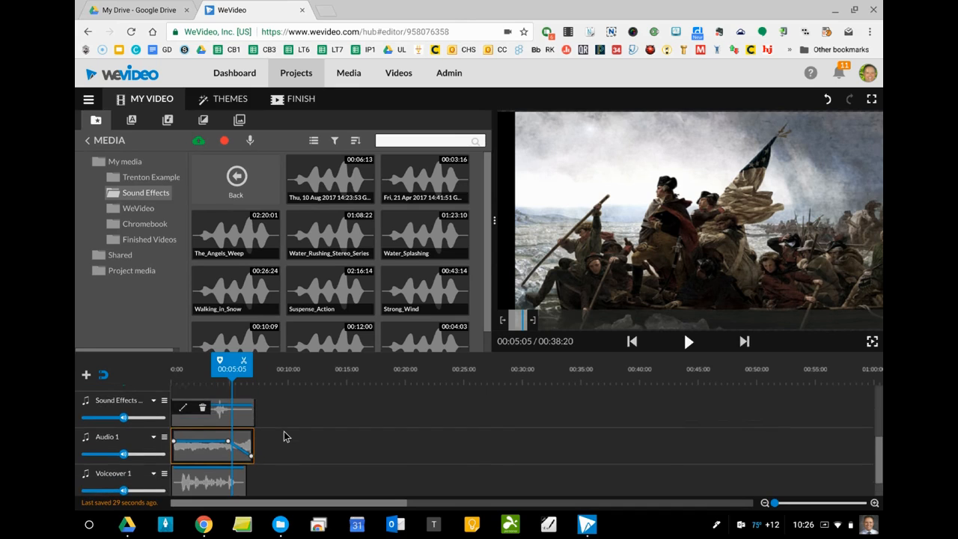
{"action": "left_click", "coordinate": [226, 416]}
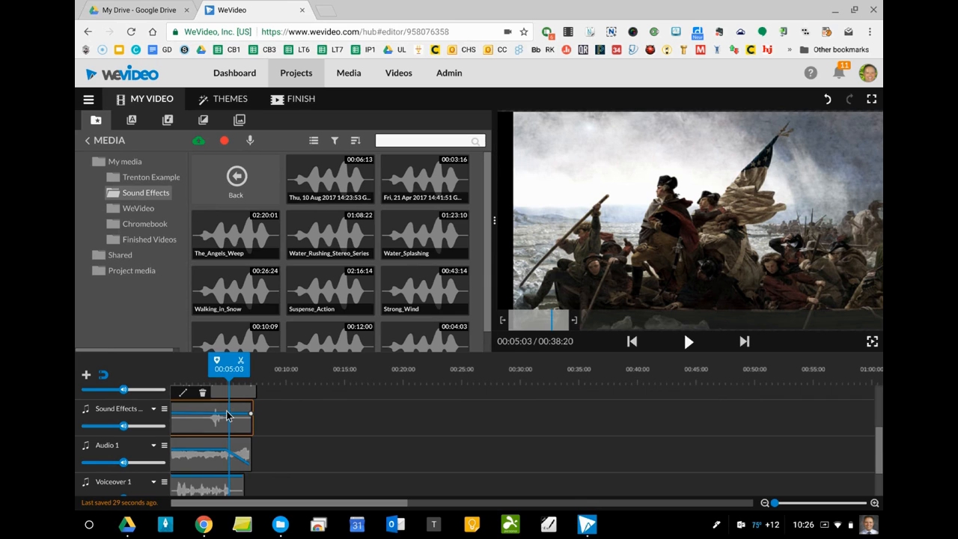
{"action": "left_click_drag", "start_coordinate": [248, 414], "coordinate": [247, 431]}
{"action": "scroll", "coordinate": [262, 434], "scroll_direction": "up", "scroll_amount": 2}
{"action": "left_click_drag", "start_coordinate": [246, 430], "coordinate": [249, 449]}
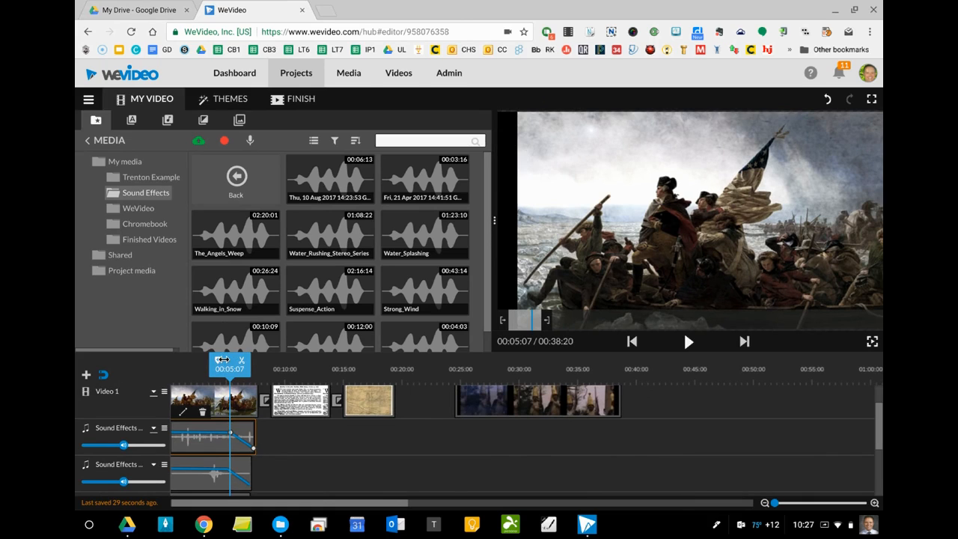
- Play the timeline from the start past the first image to check the audio fade-outs, and review the tracks
{"action": "left_click_drag", "start_coordinate": [221, 360], "coordinate": [171, 360]}
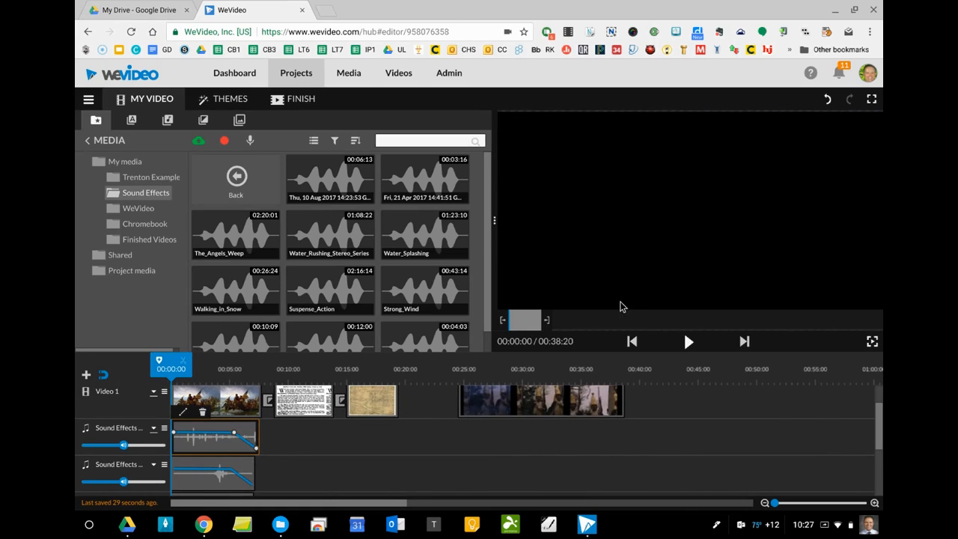
{"action": "left_click", "coordinate": [686, 341]}
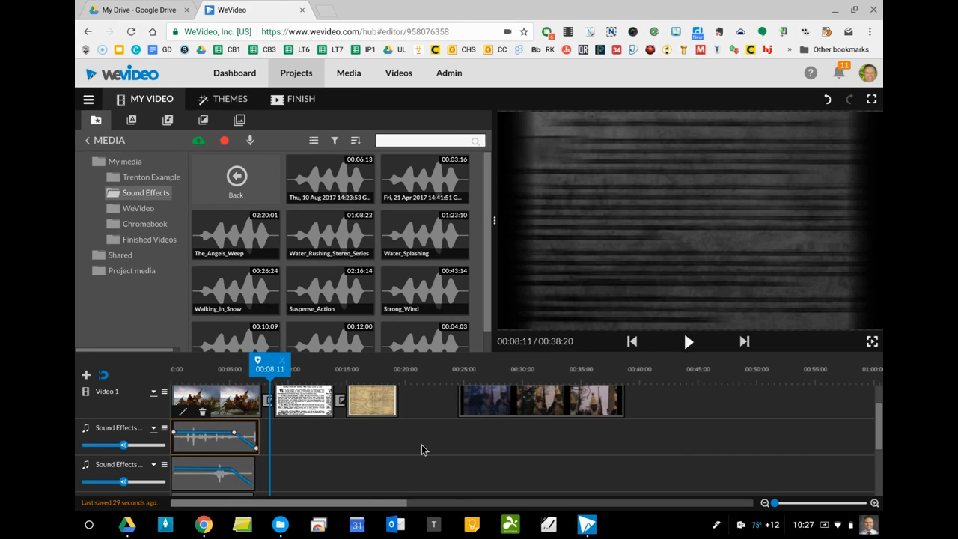
{"action": "scroll", "coordinate": [422, 449], "scroll_direction": "up", "scroll_amount": 2}
{"action": "scroll", "coordinate": [421, 456], "scroll_direction": "down", "scroll_amount": 5}
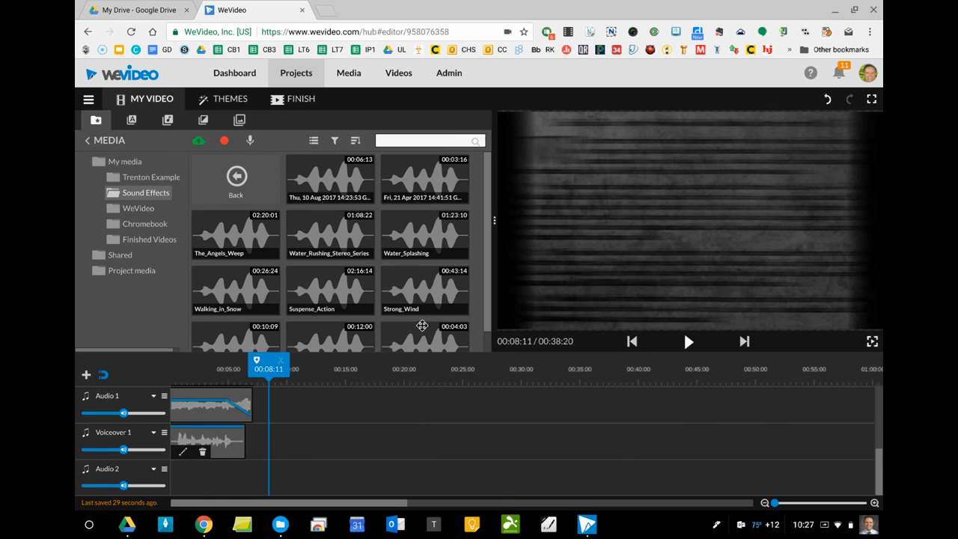
{"action": "scroll", "coordinate": [384, 466], "scroll_direction": "up", "scroll_amount": 4}
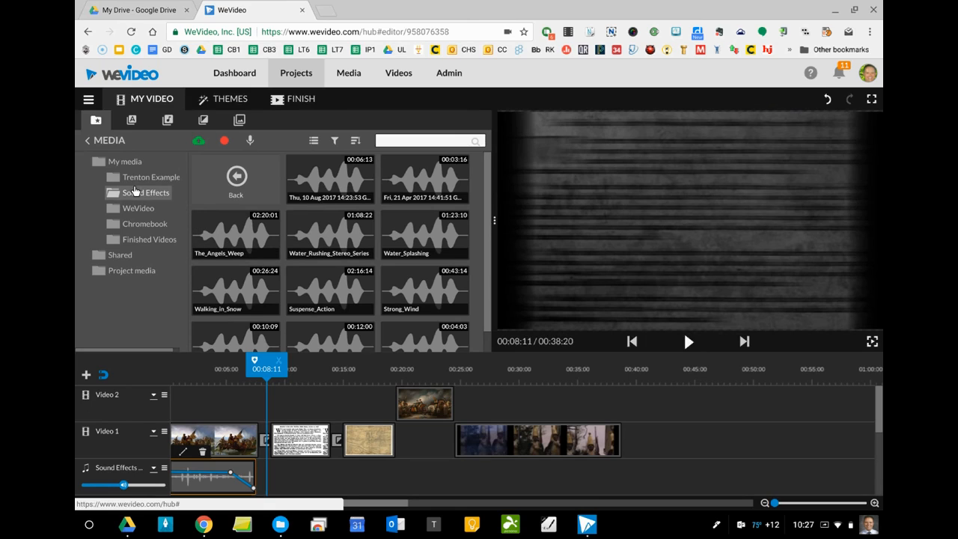
- Browse the personal Sound Effects media folder and the Weather category of the audio library's built-in sound effects
{"action": "scroll", "coordinate": [396, 196], "scroll_direction": "down", "scroll_amount": 1}
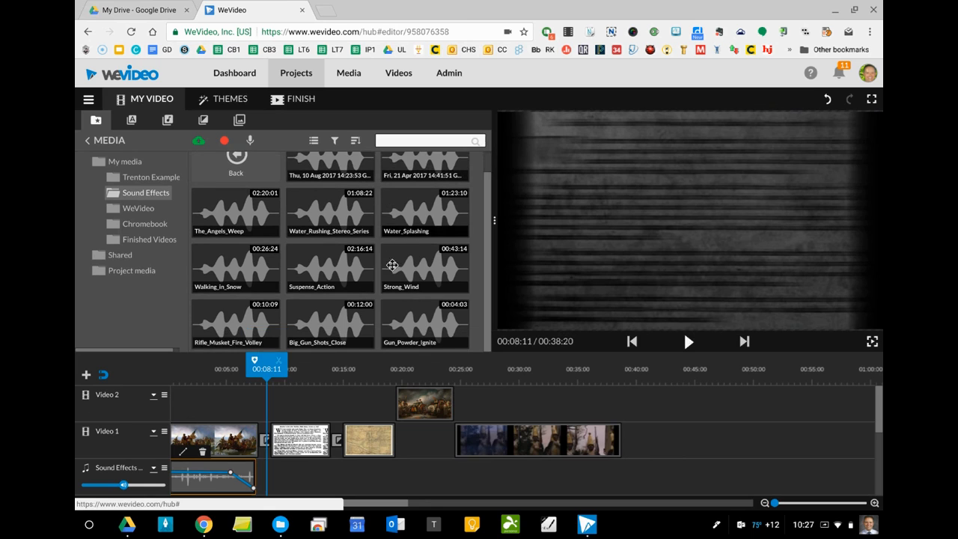
{"action": "scroll", "coordinate": [393, 265], "scroll_direction": "up", "scroll_amount": 1}
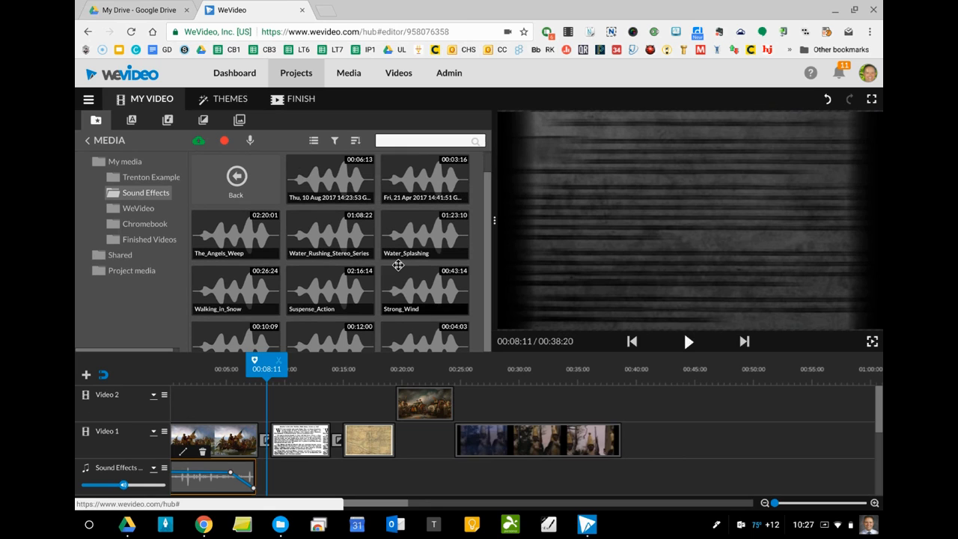
{"action": "left_click", "coordinate": [84, 140]}
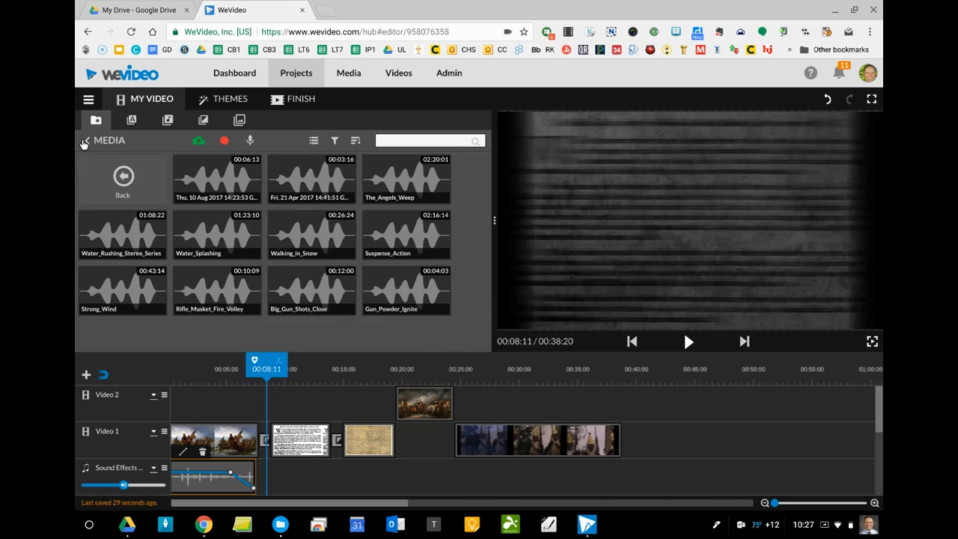
{"action": "left_click", "coordinate": [83, 140]}
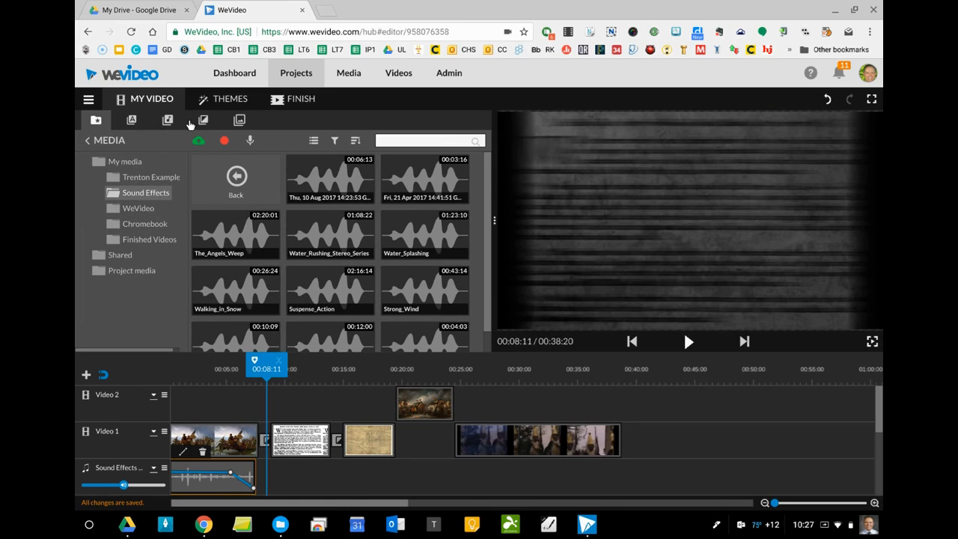
{"action": "left_click", "coordinate": [166, 120]}
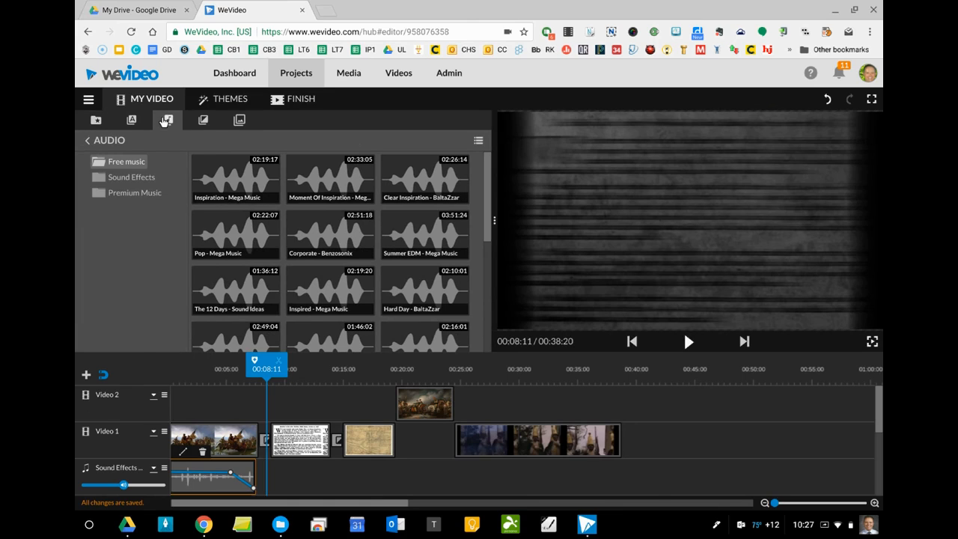
{"action": "left_click", "coordinate": [131, 178]}
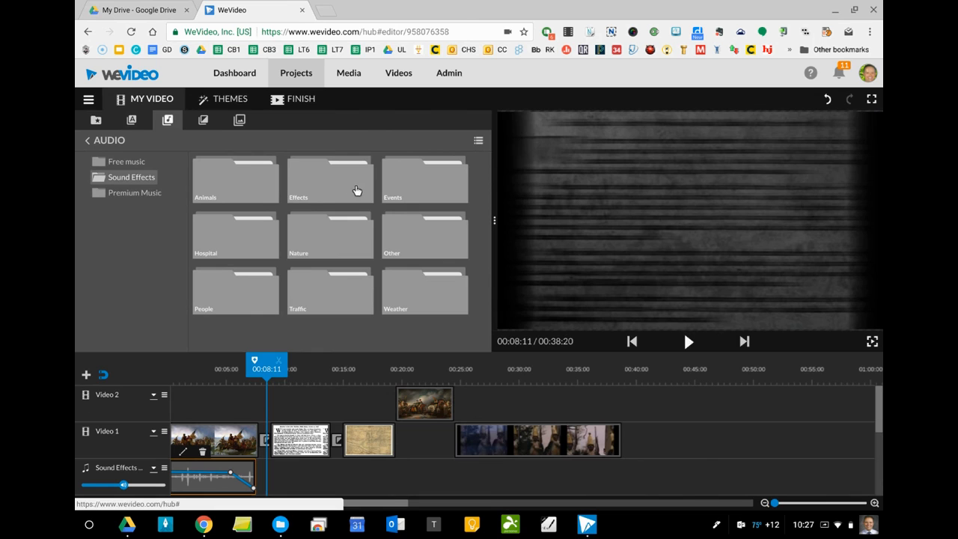
{"action": "left_click", "coordinate": [402, 275]}
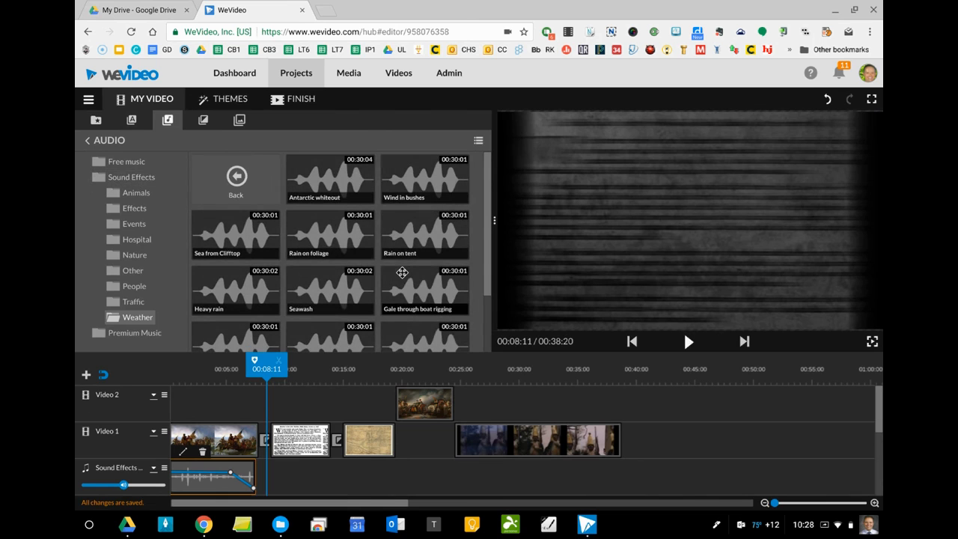
{"action": "scroll", "coordinate": [402, 273], "scroll_direction": "down", "scroll_amount": 1}
{"action": "scroll", "coordinate": [402, 273], "scroll_direction": "up", "scroll_amount": 1}
{"action": "scroll", "coordinate": [522, 449], "scroll_direction": "down", "scroll_amount": 1}
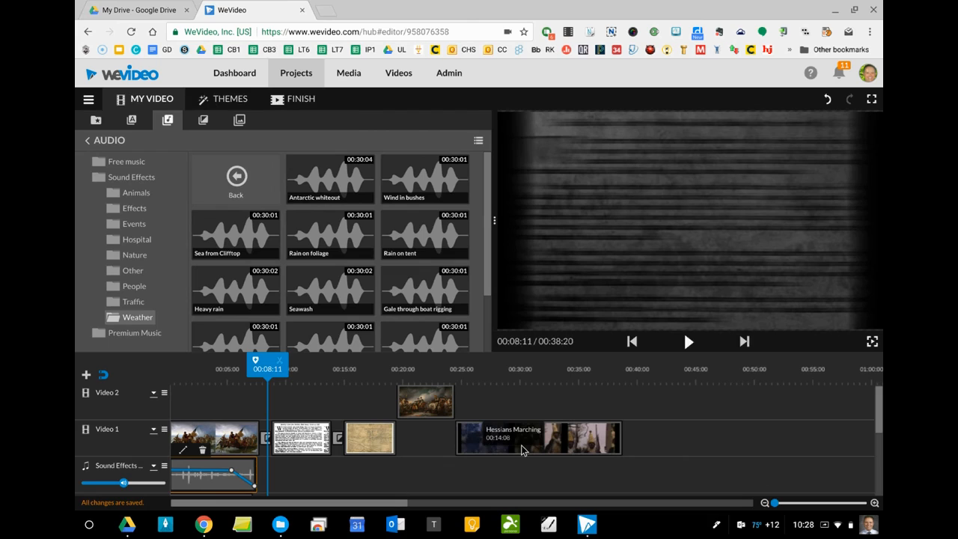
- Move the Hessians Marching video, the Video 2 painting and both document images later on the timeline, with the first document starting at about 00:17:08
{"action": "left_click", "coordinate": [240, 443]}
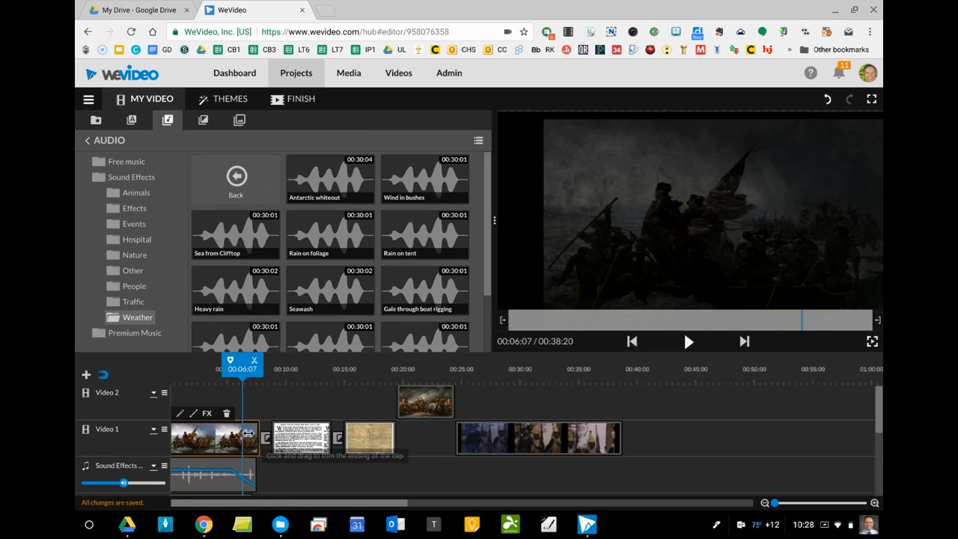
{"action": "left_click_drag", "start_coordinate": [248, 433], "coordinate": [290, 436]}
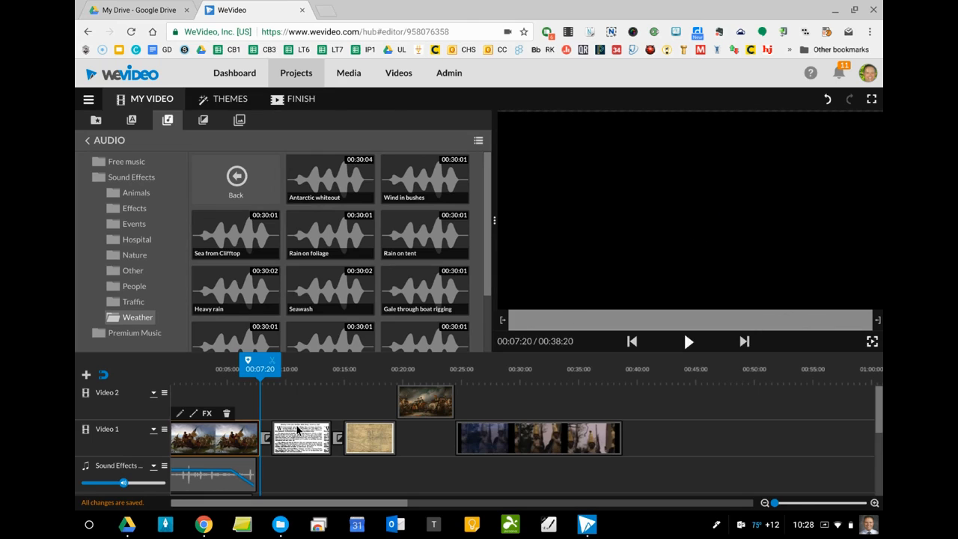
{"action": "left_click_drag", "start_coordinate": [522, 441], "coordinate": [619, 437]}
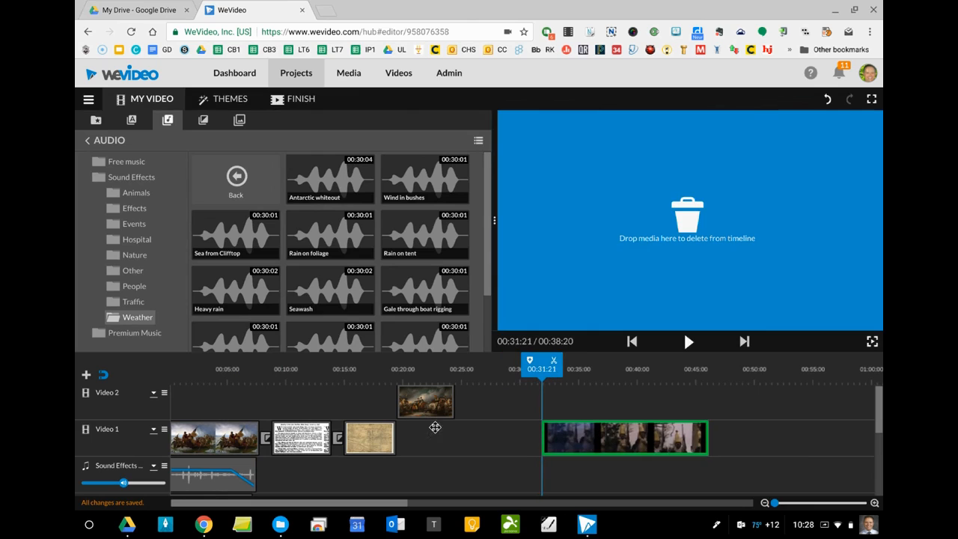
{"action": "left_click", "coordinate": [421, 403]}
{"action": "left_click_drag", "start_coordinate": [484, 403], "coordinate": [554, 401]}
{"action": "left_click", "coordinate": [370, 440]}
{"action": "left_click_drag", "start_coordinate": [426, 447], "coordinate": [465, 442]}
{"action": "left_click_drag", "start_coordinate": [294, 447], "coordinate": [390, 444]}
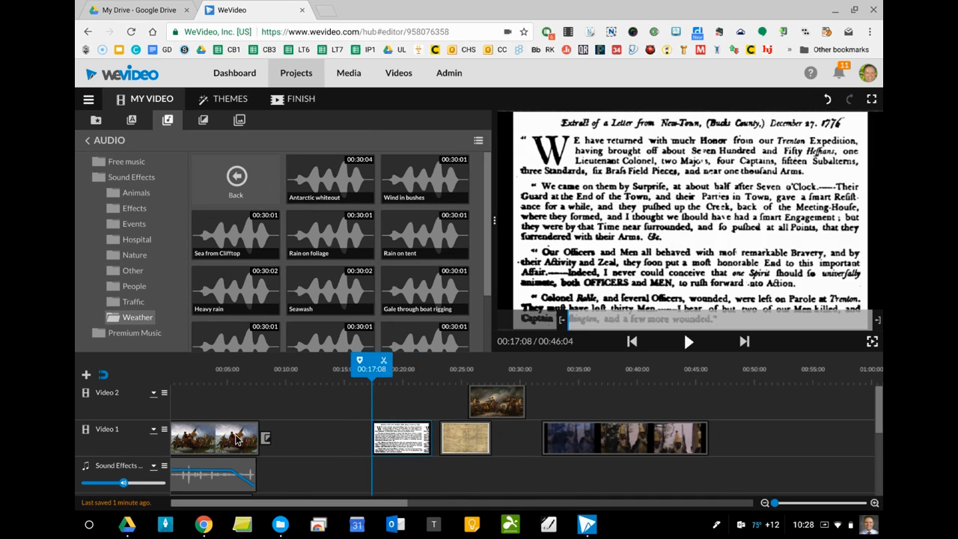
- Extend the Washington crossing image at the start of Video 1 so it ends at about 00:13:06
{"action": "left_click_drag", "start_coordinate": [257, 446], "coordinate": [322, 442]}
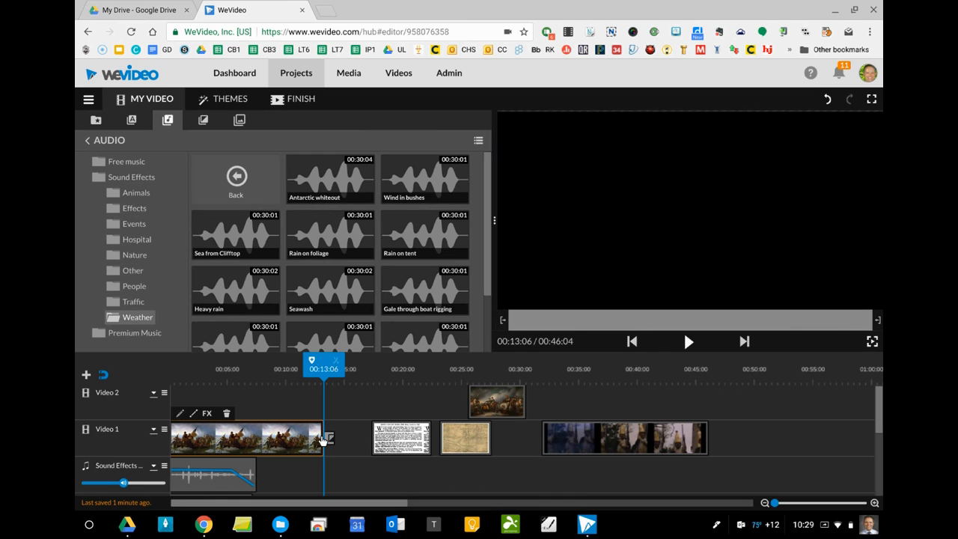
{"action": "scroll", "coordinate": [412, 398], "scroll_direction": "up", "scroll_amount": 1}
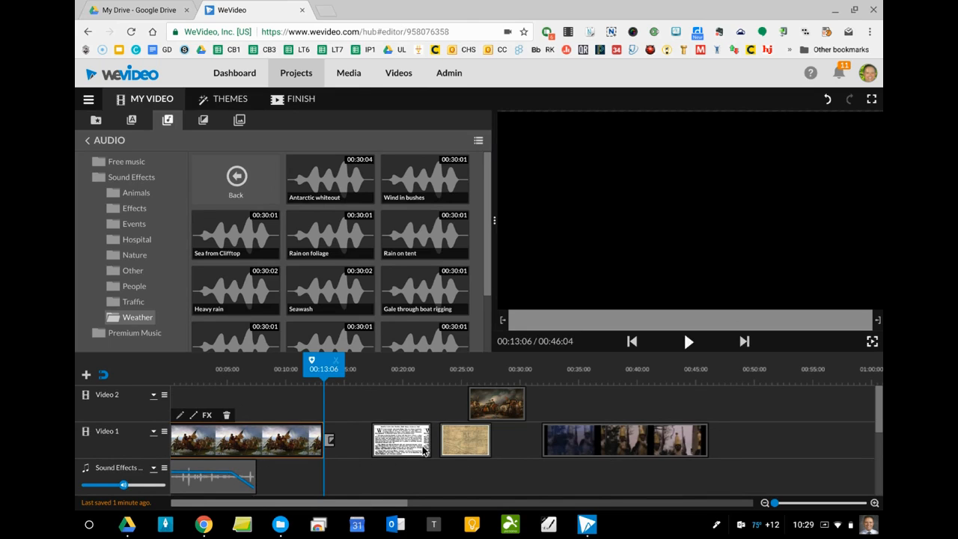
- Open the Hessians Marching clip in the clip editor and review its Transform, Animation and Color settings
{"action": "double_click", "coordinate": [611, 441]}
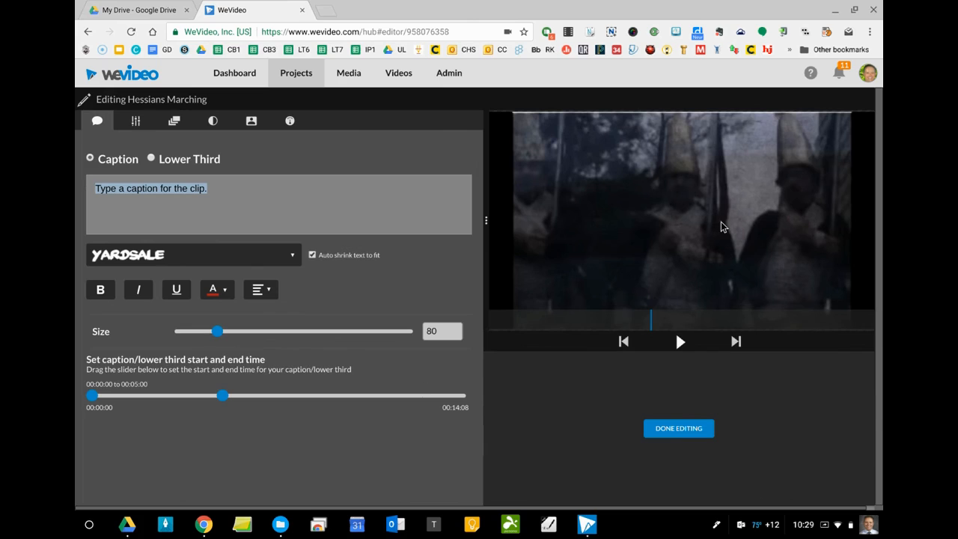
{"action": "left_click", "coordinate": [134, 121]}
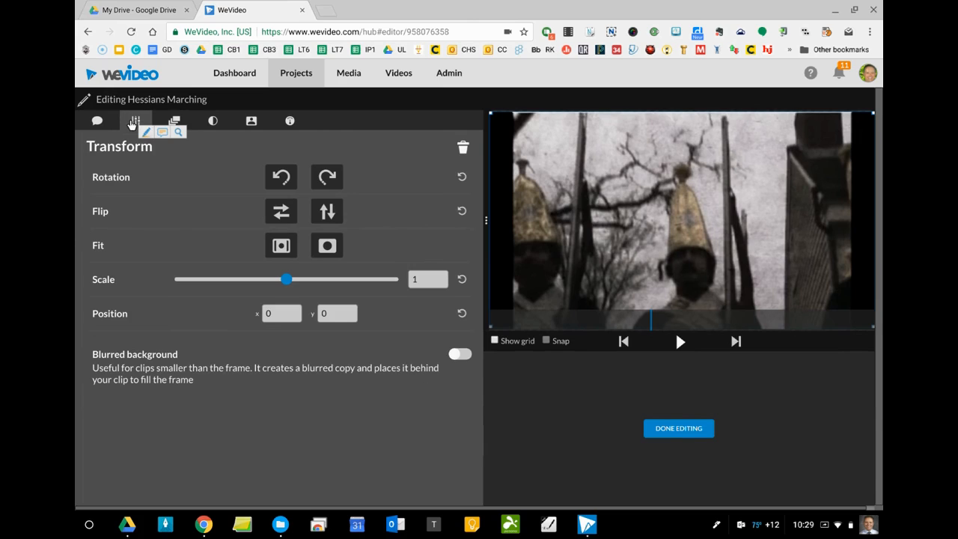
{"action": "left_click", "coordinate": [172, 122]}
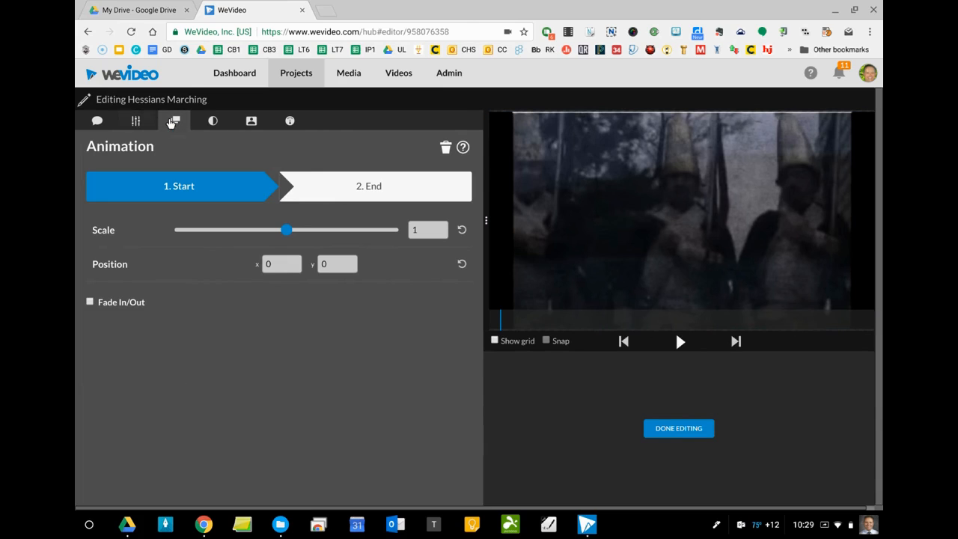
{"action": "left_click", "coordinate": [212, 121]}
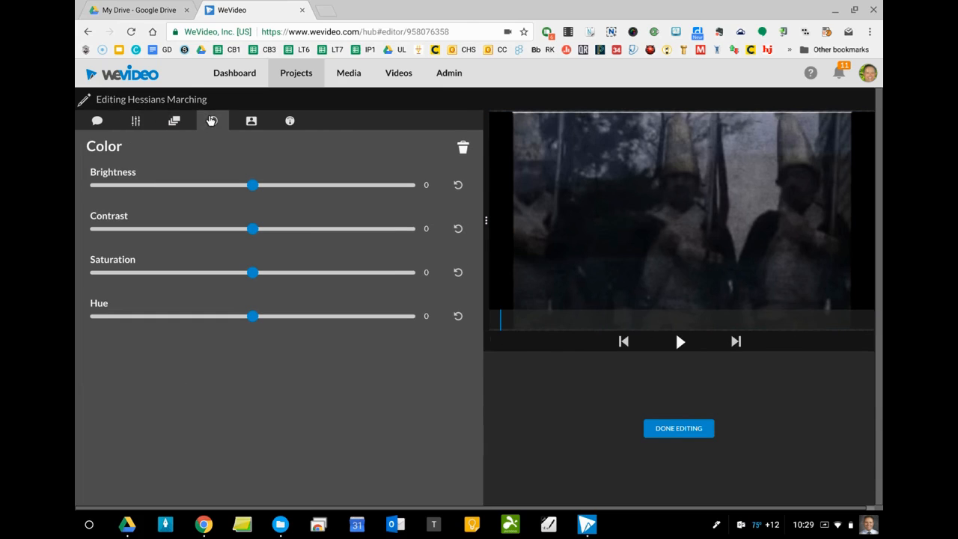
{"action": "left_click", "coordinate": [250, 121]}
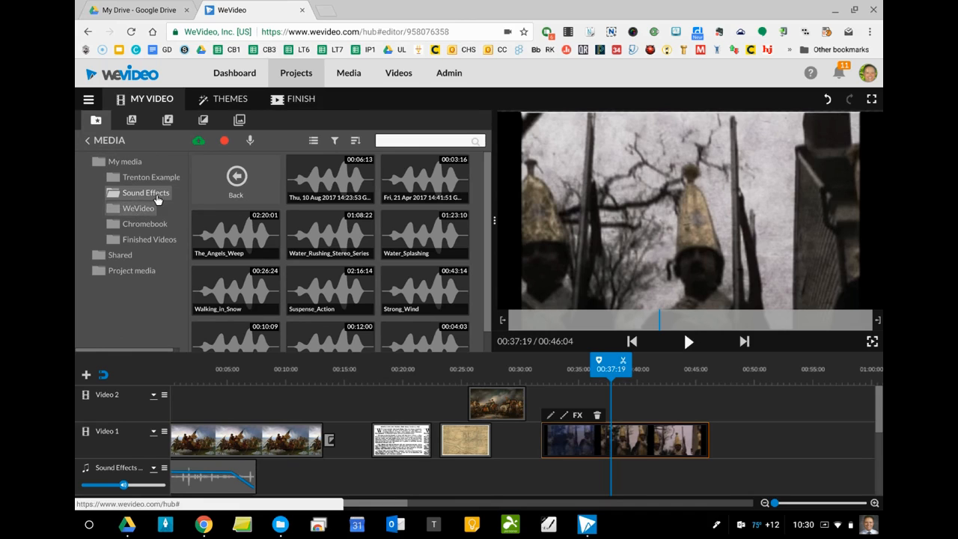
- Open the Trenton Example media folder and preview the Crossing Sequence video, pausing it at 00:04:13
{"action": "left_click", "coordinate": [163, 178]}
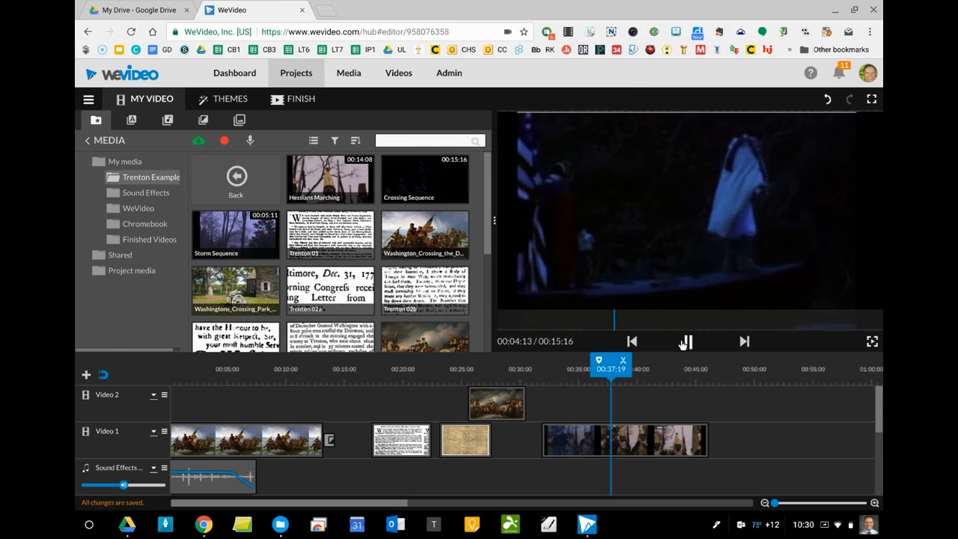
{"action": "left_click", "coordinate": [687, 342]}
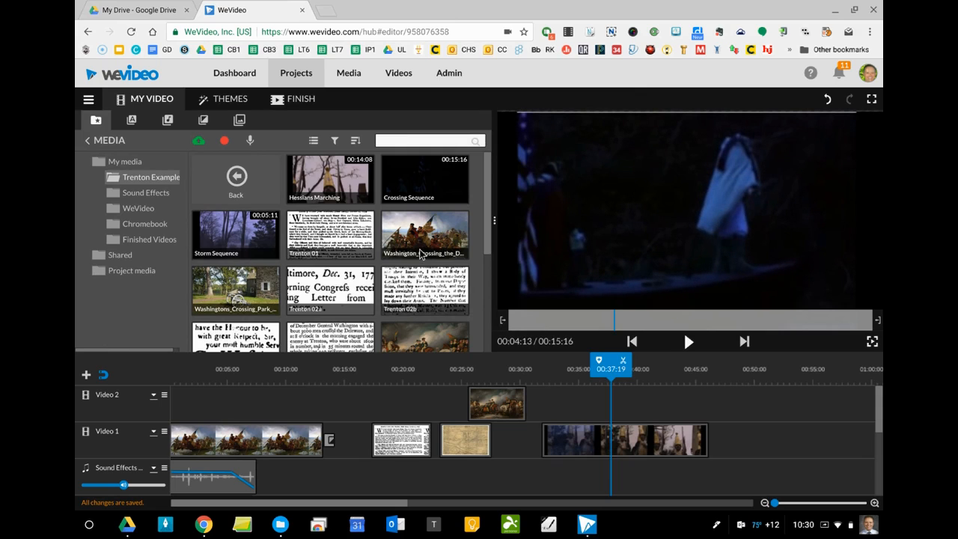
- Preview the Storm Sequence video from the Trenton Example folder, pausing it at 00:03:23
{"action": "scroll", "coordinate": [397, 222], "scroll_direction": "down", "scroll_amount": 1}
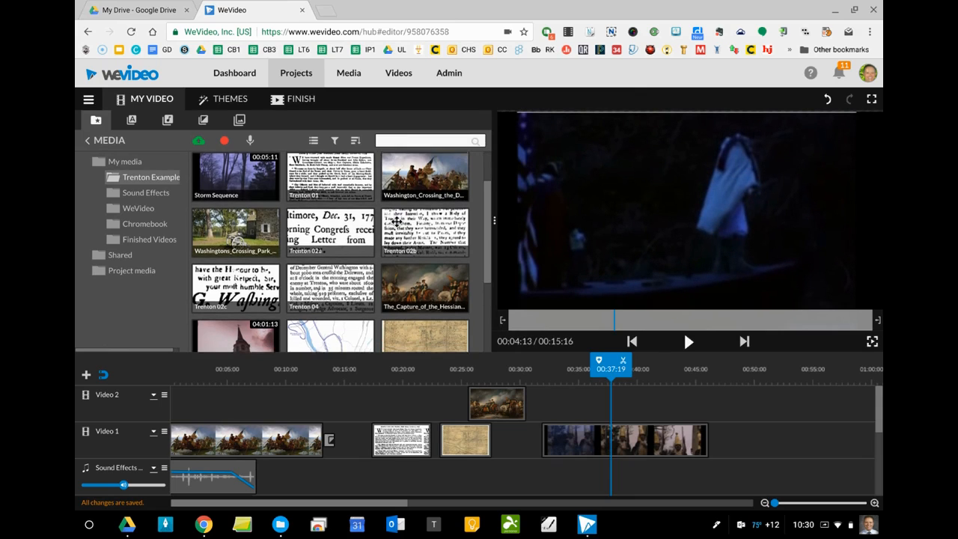
{"action": "left_click", "coordinate": [241, 159]}
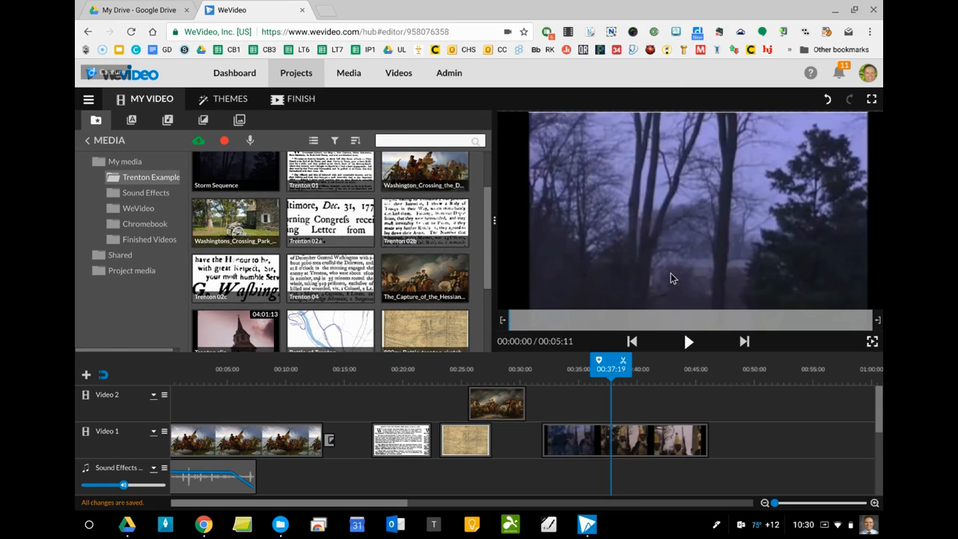
{"action": "left_click", "coordinate": [687, 342]}
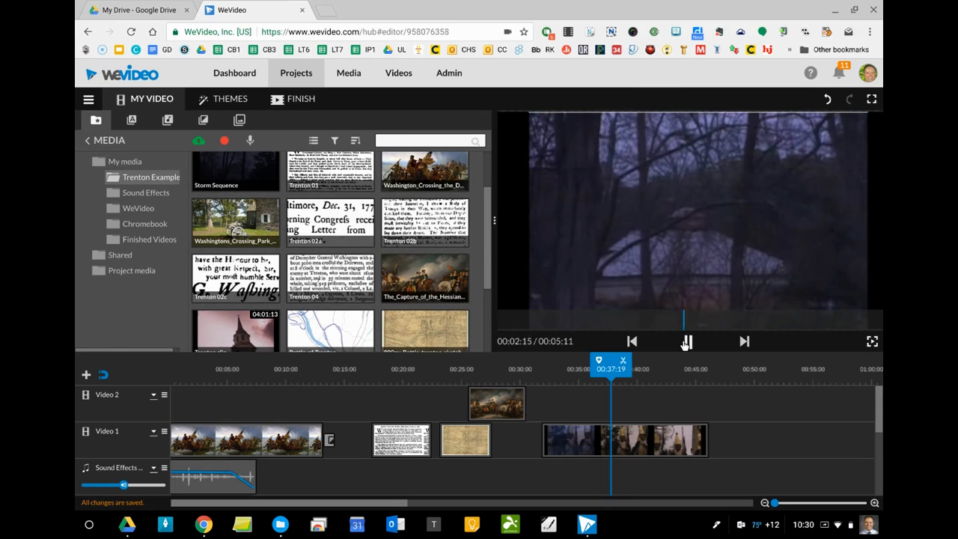
{"action": "left_click", "coordinate": [687, 342]}
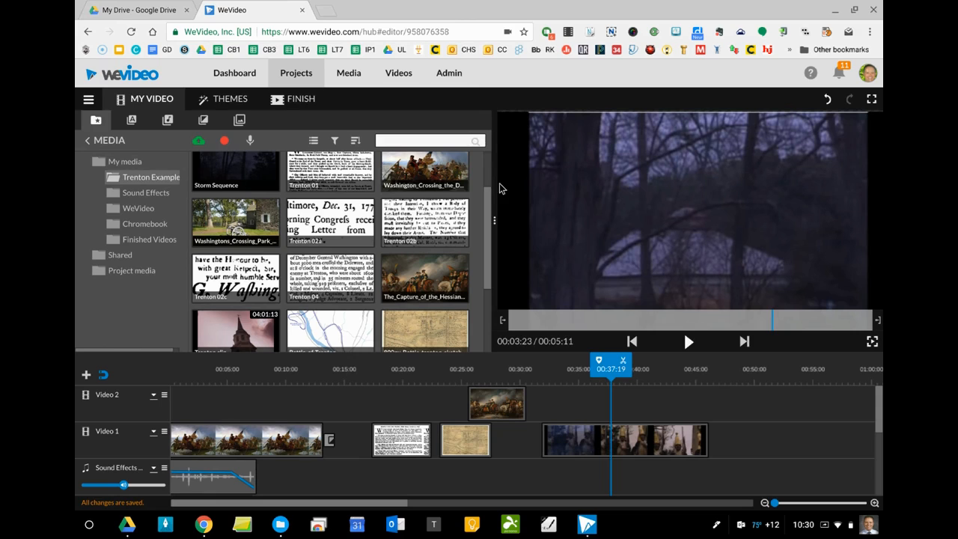
- Place the Chromebooks 06 video from the Chromebook folder on Video 2 above Hessians Marching and open its Color Keying settings
{"action": "left_click_drag", "start_coordinate": [486, 202], "coordinate": [480, 173]}
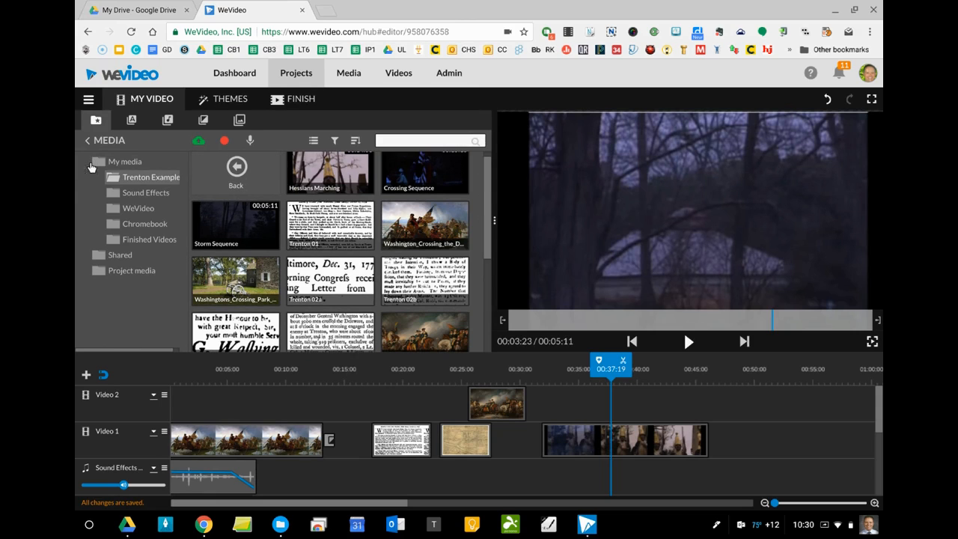
{"action": "left_click", "coordinate": [138, 226]}
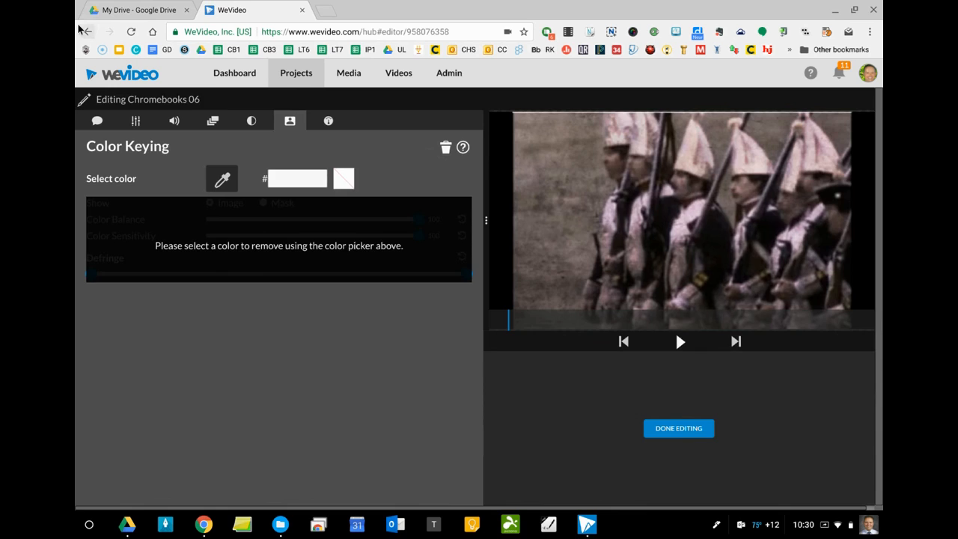
{"action": "left_click", "coordinate": [88, 32]}
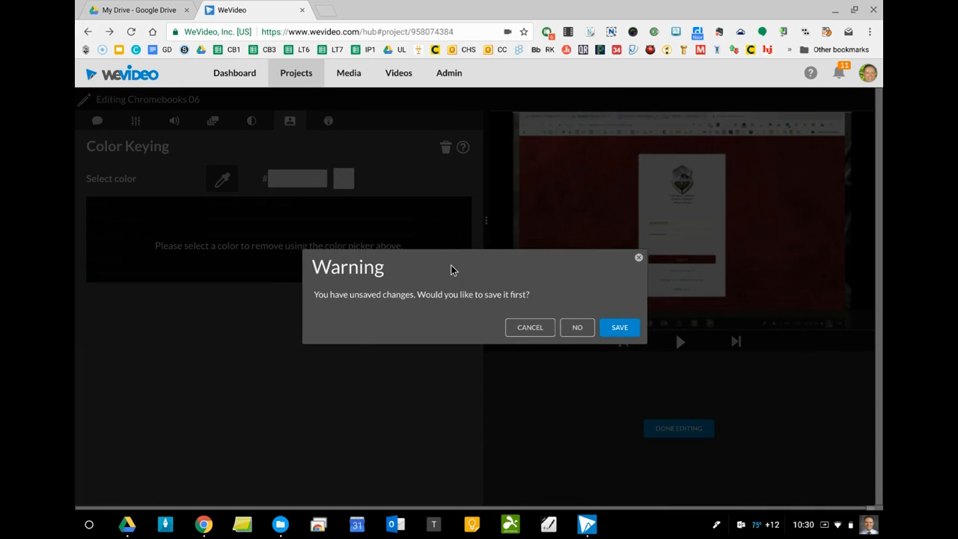
{"action": "left_click", "coordinate": [637, 259]}
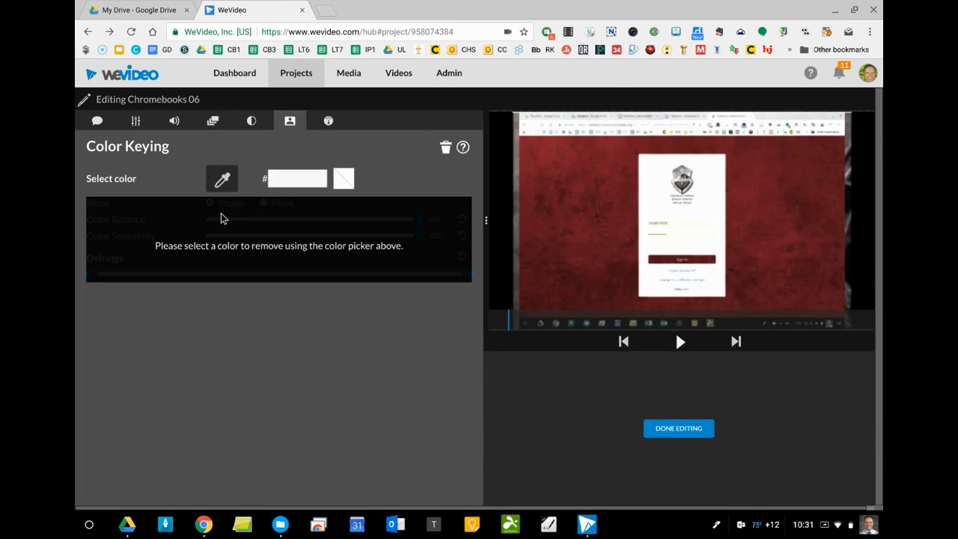
- Review the caption and Transform settings of the Chromebooks 06 clip
{"action": "left_click", "coordinate": [93, 122]}
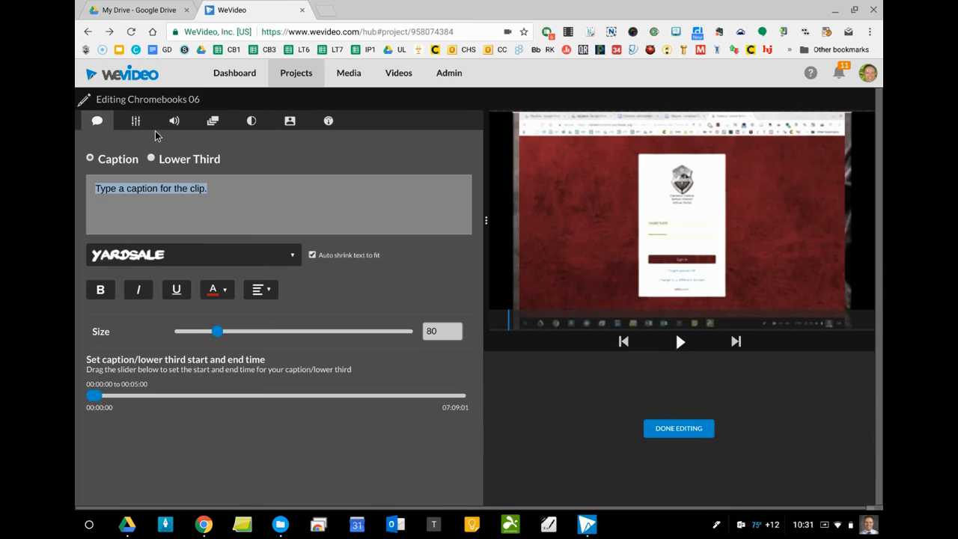
{"action": "left_click", "coordinate": [132, 122]}
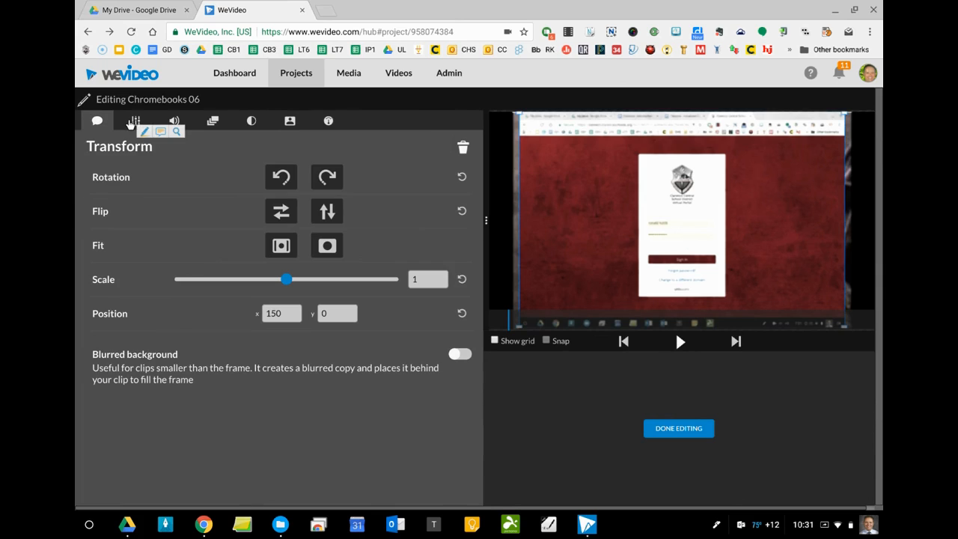
- Set the Chromebooks 06 clip's audio level to 81, mute its sound, and finish editing the clip
{"action": "left_click", "coordinate": [172, 122]}
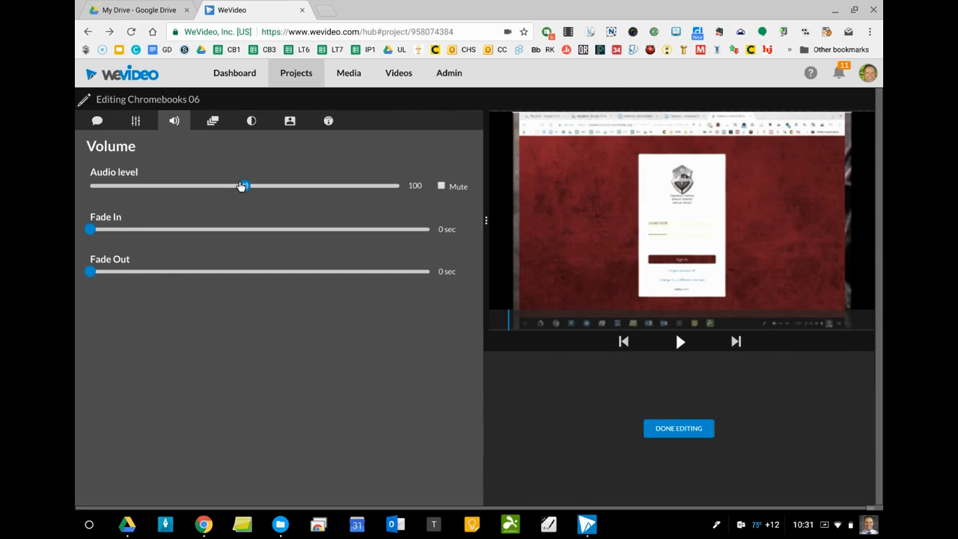
{"action": "left_click_drag", "start_coordinate": [242, 186], "coordinate": [213, 186]}
{"action": "left_click", "coordinate": [678, 428]}
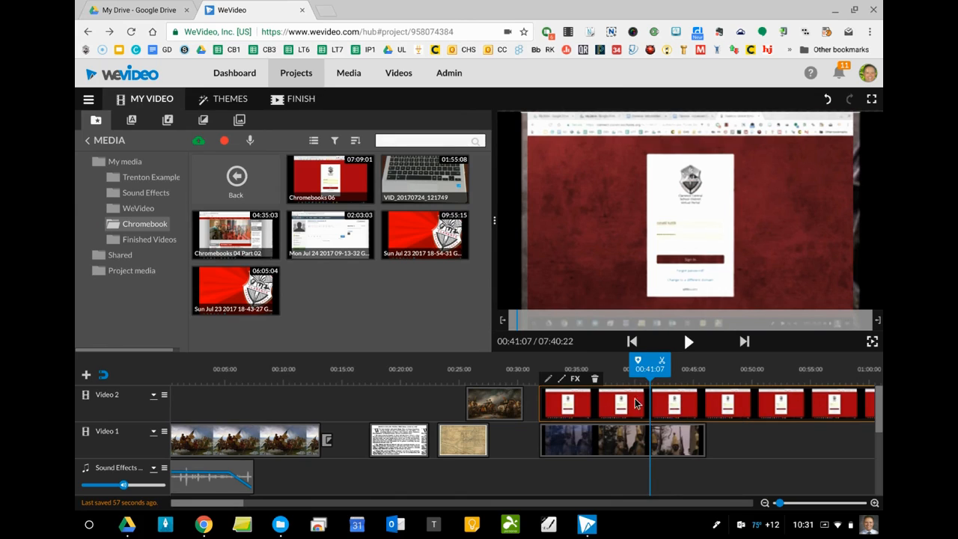
{"action": "double_click", "coordinate": [555, 397]}
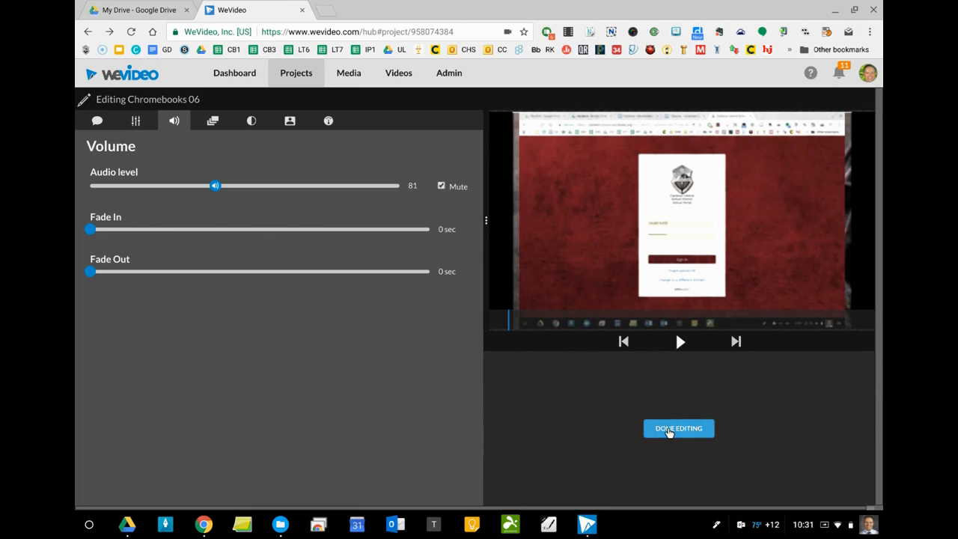
{"action": "left_click", "coordinate": [668, 430]}
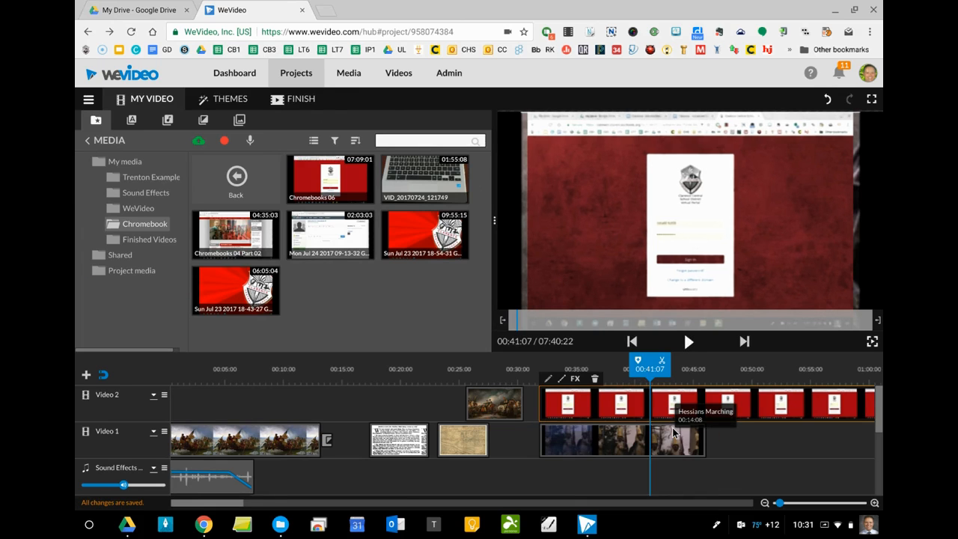